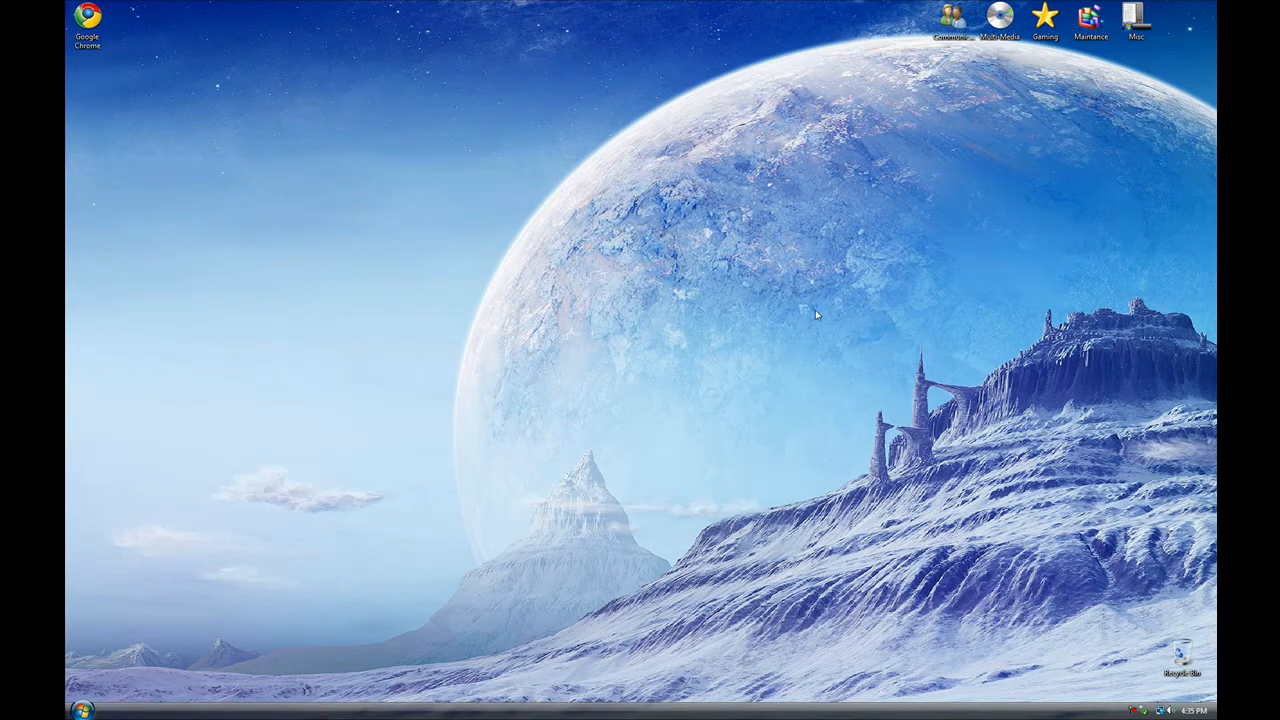
Open the Misc folder from the desktop and move its window aside
double_click(1137, 20)
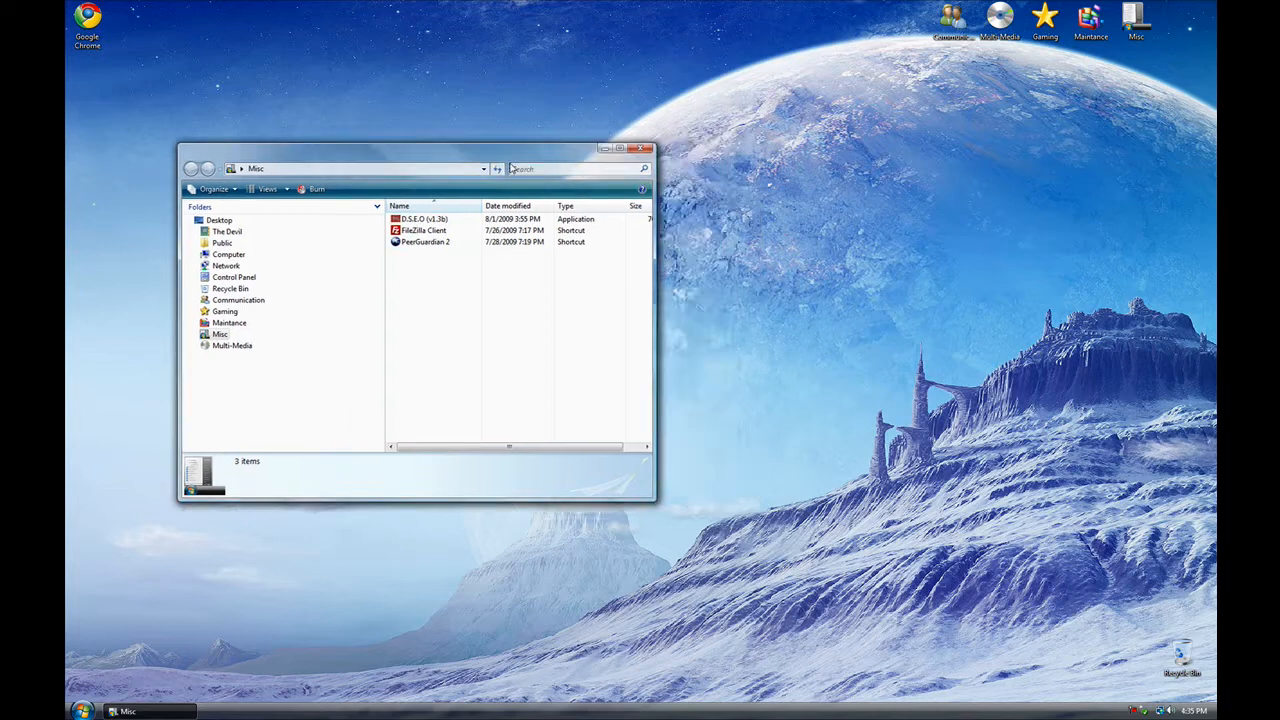
left_click_drag(602, 148, 572, 146)
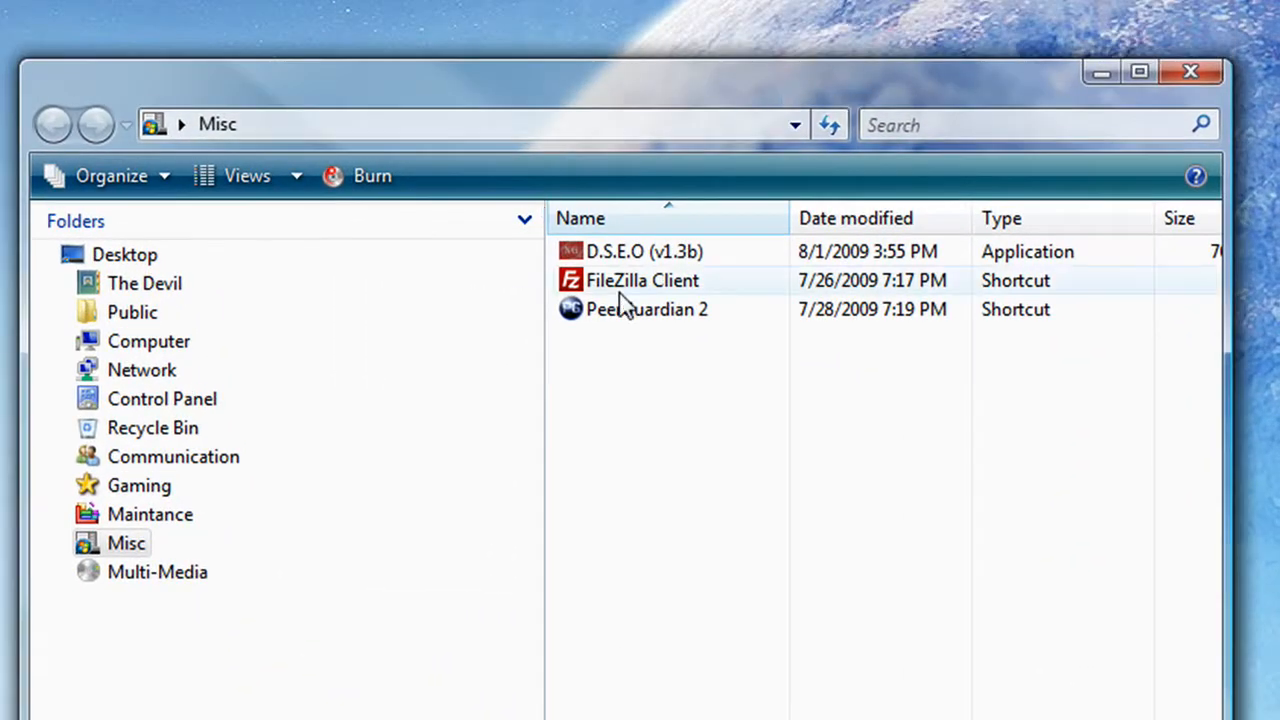
Launch PeerGuardian 2 and acknowledge the pgfilter.sys unverified-signature driver error
double_click(647, 309)
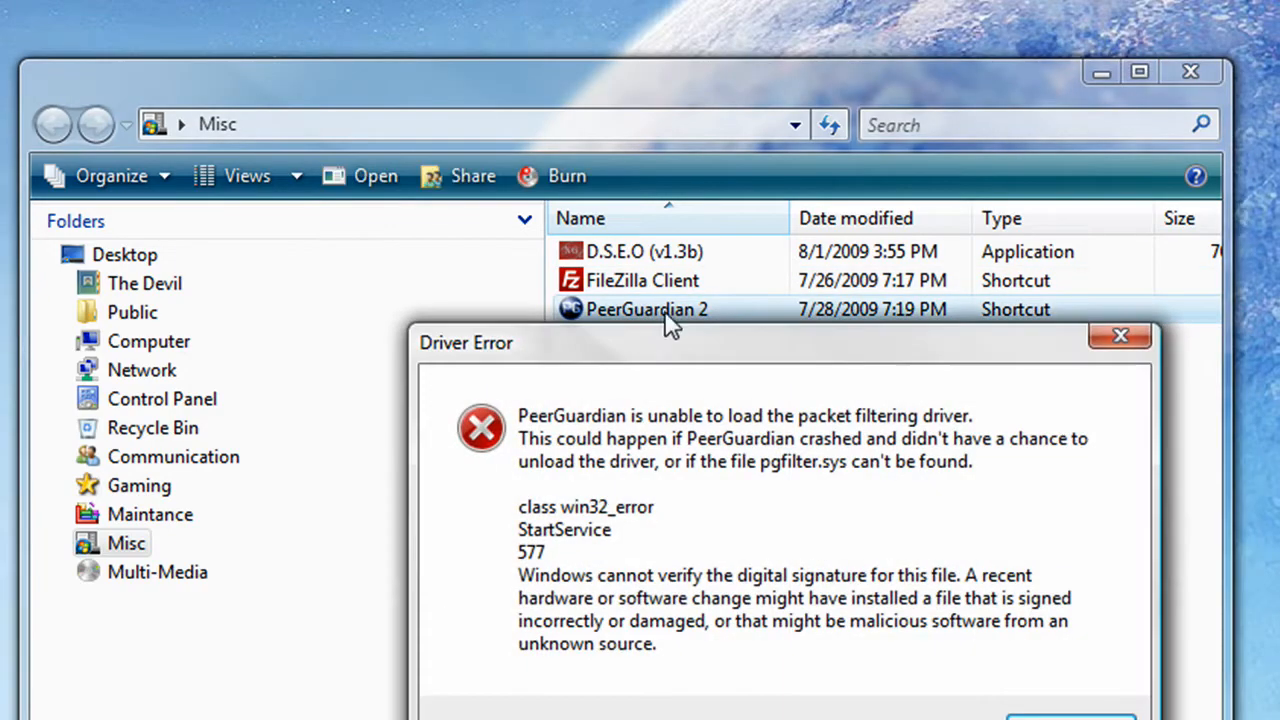
left_click_drag(675, 360, 100, 30)
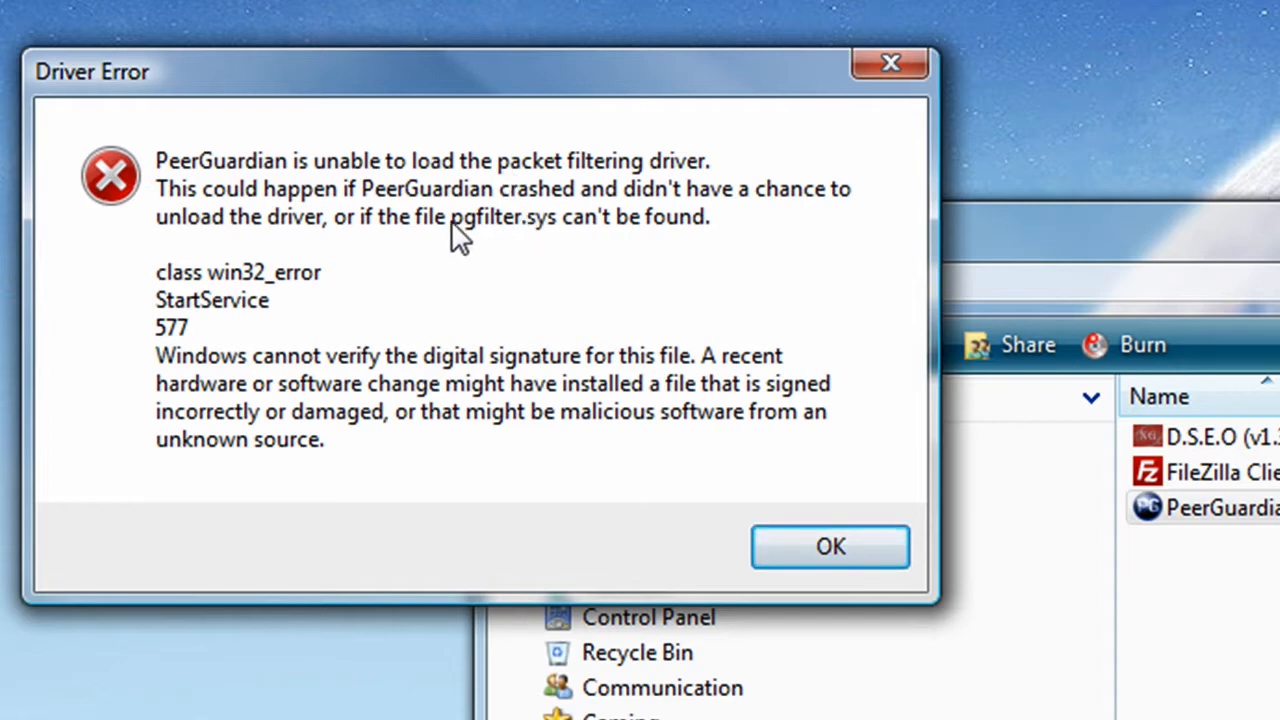
left_click(826, 548)
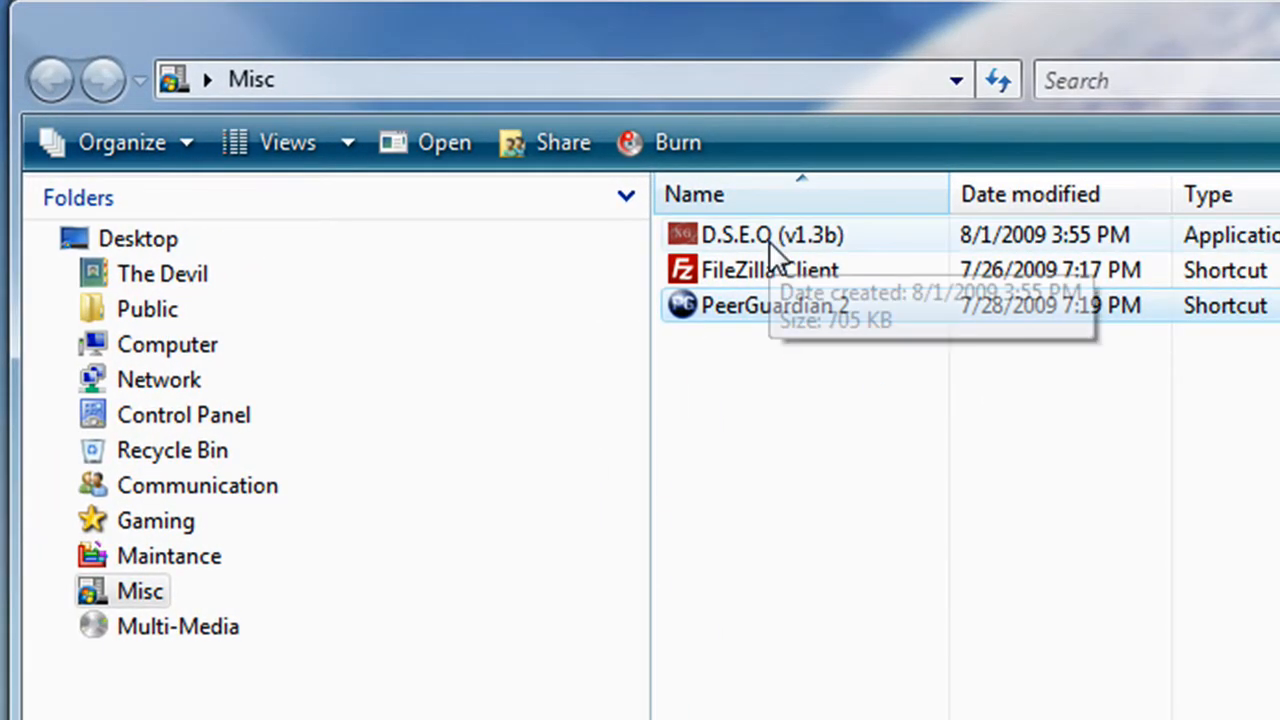
Launch D.S.E.O v1.3b, pass the intro and accept the license to reach the main menu
double_click(765, 234)
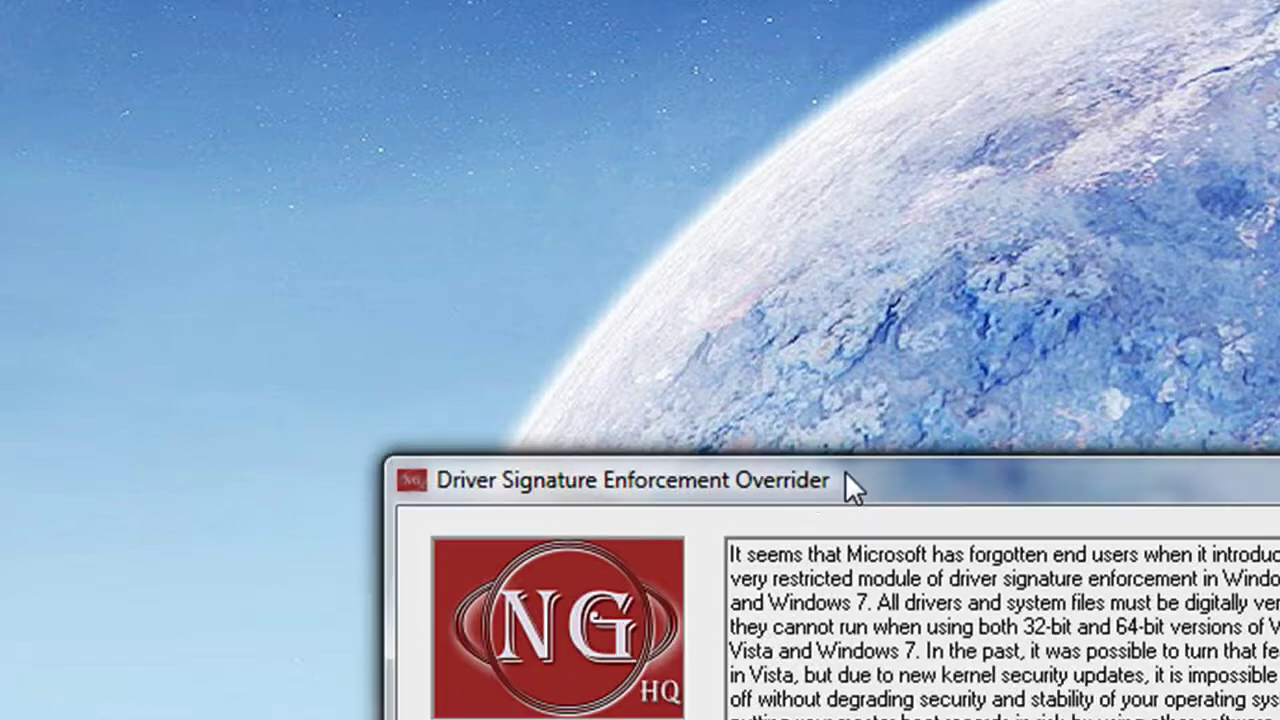
left_click_drag(845, 471, 288, 157)
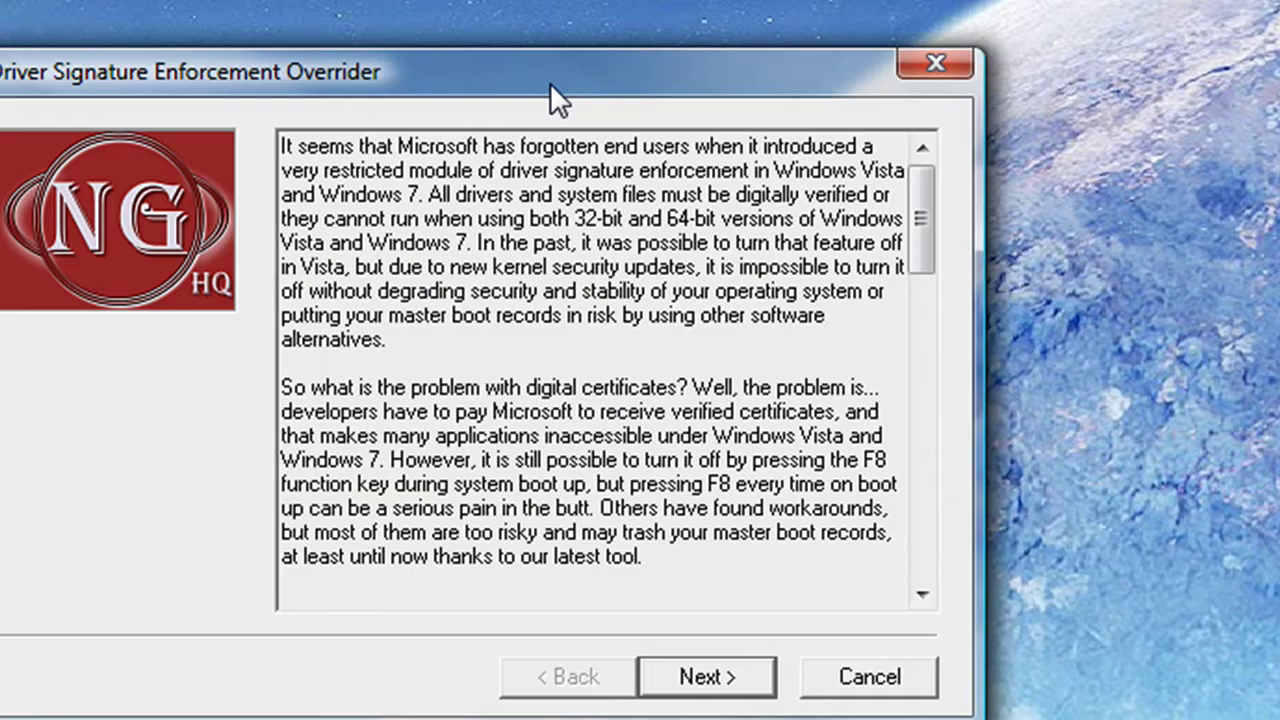
left_click_drag(550, 83, 640, 60)
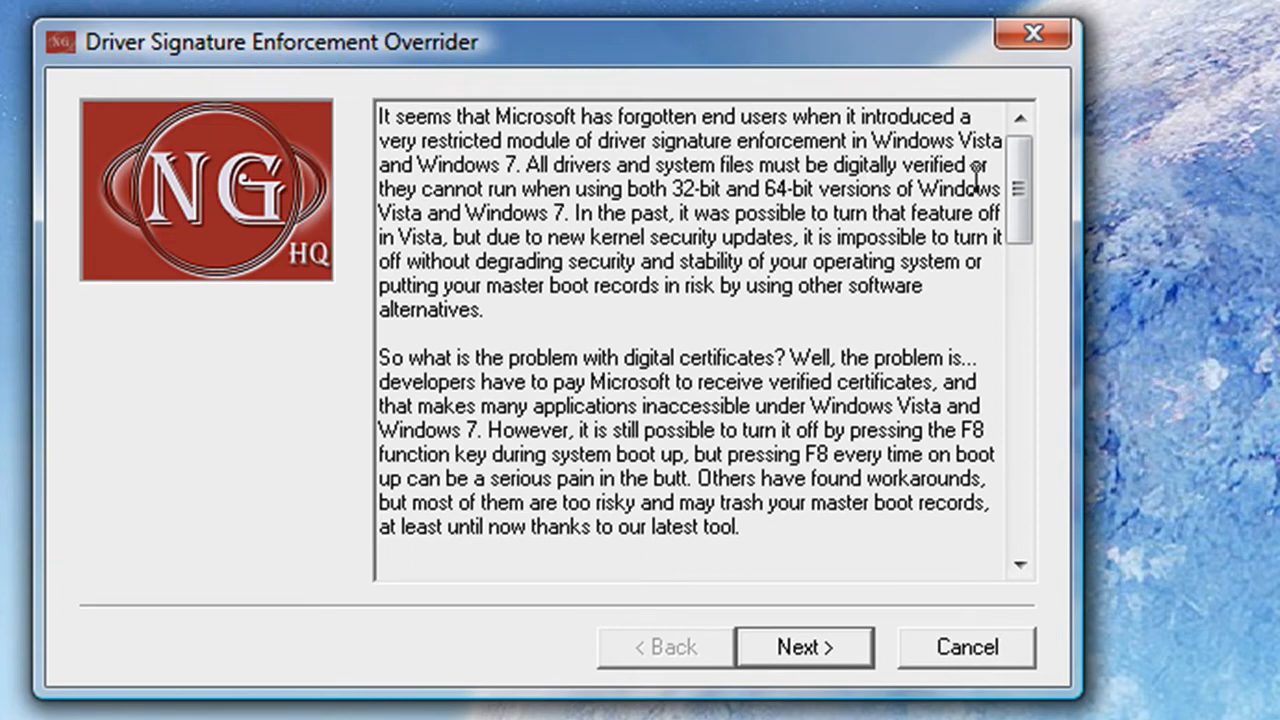
mouse_move(1018, 188)
left_mouse_down()
mouse_move(1060, 385)
mouse_move(1018, 198)
left_mouse_up()
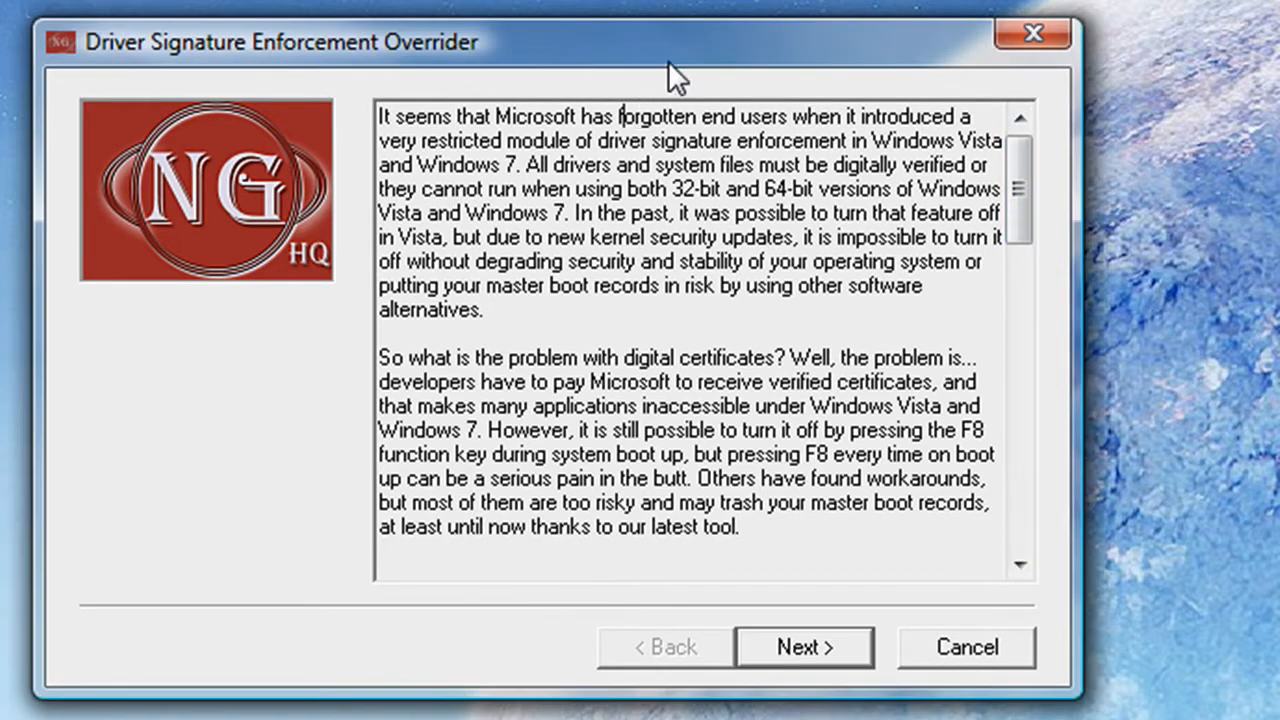
left_click(805, 648)
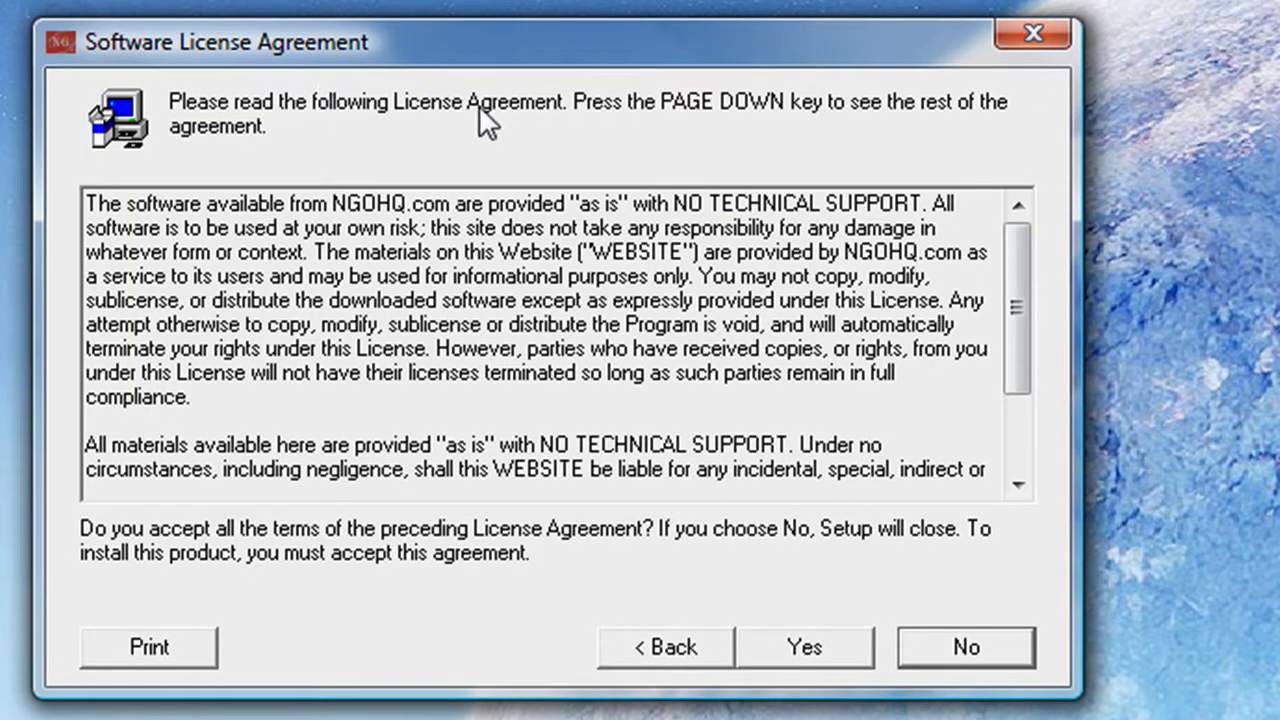
left_click(807, 652)
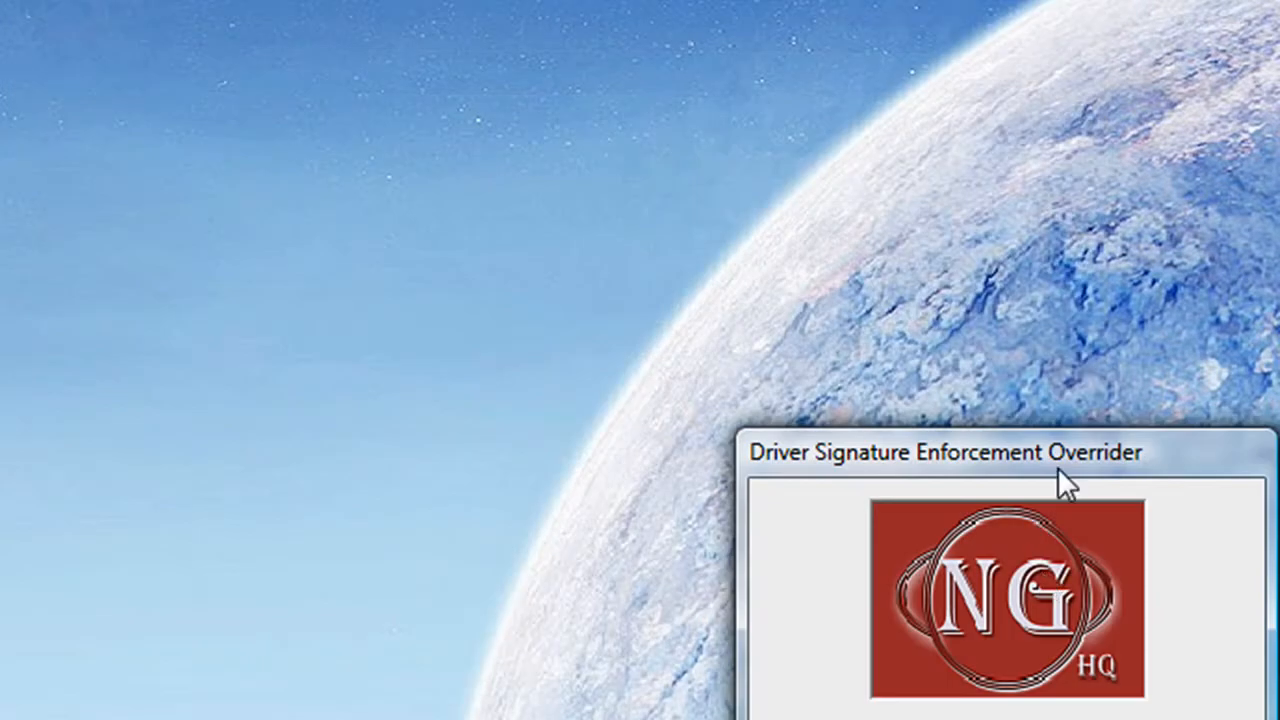
Relaunch PeerGuardian 2 from the Misc folder to reproduce its driver error
left_click_drag(1068, 460, 455, 18)
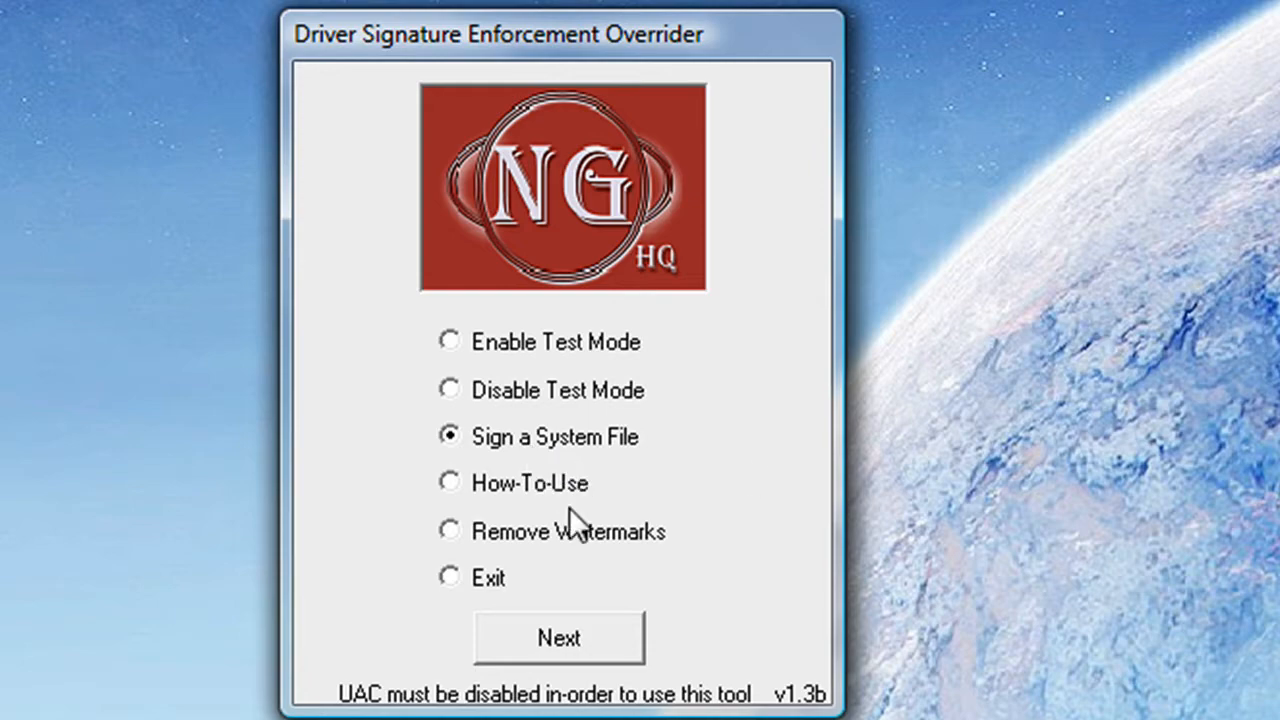
left_click(569, 633)
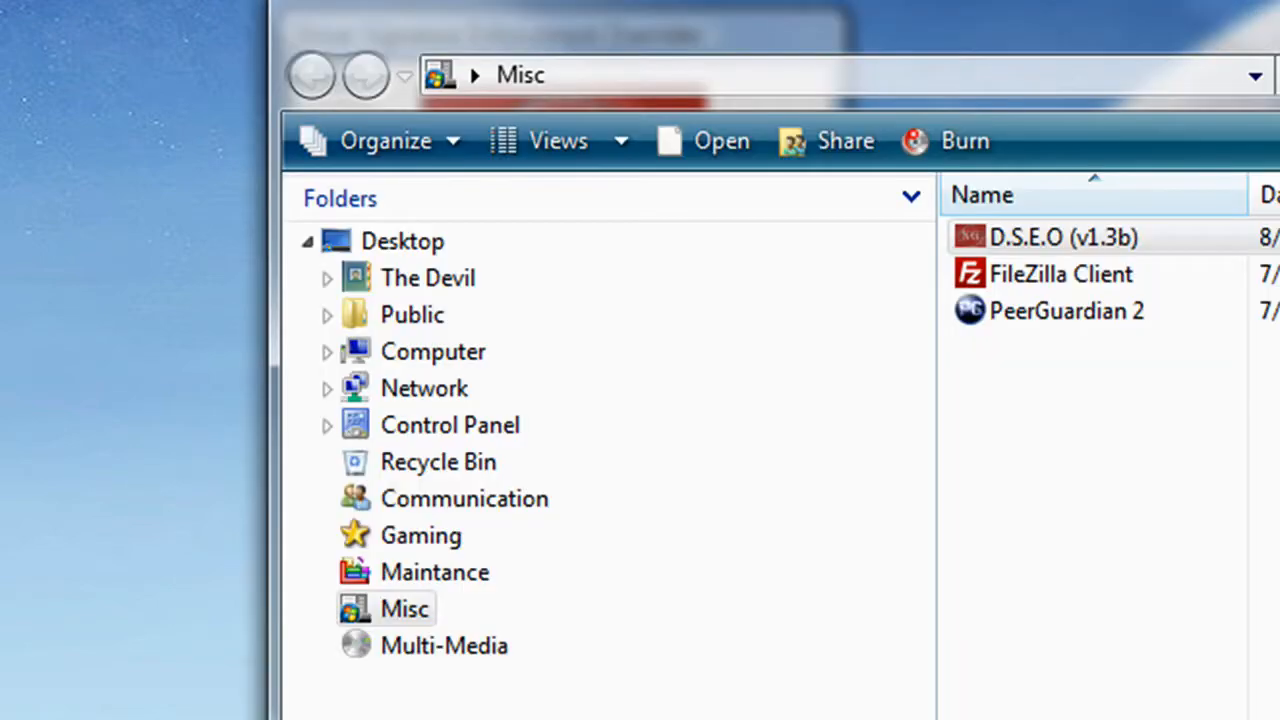
double_click(1066, 312)
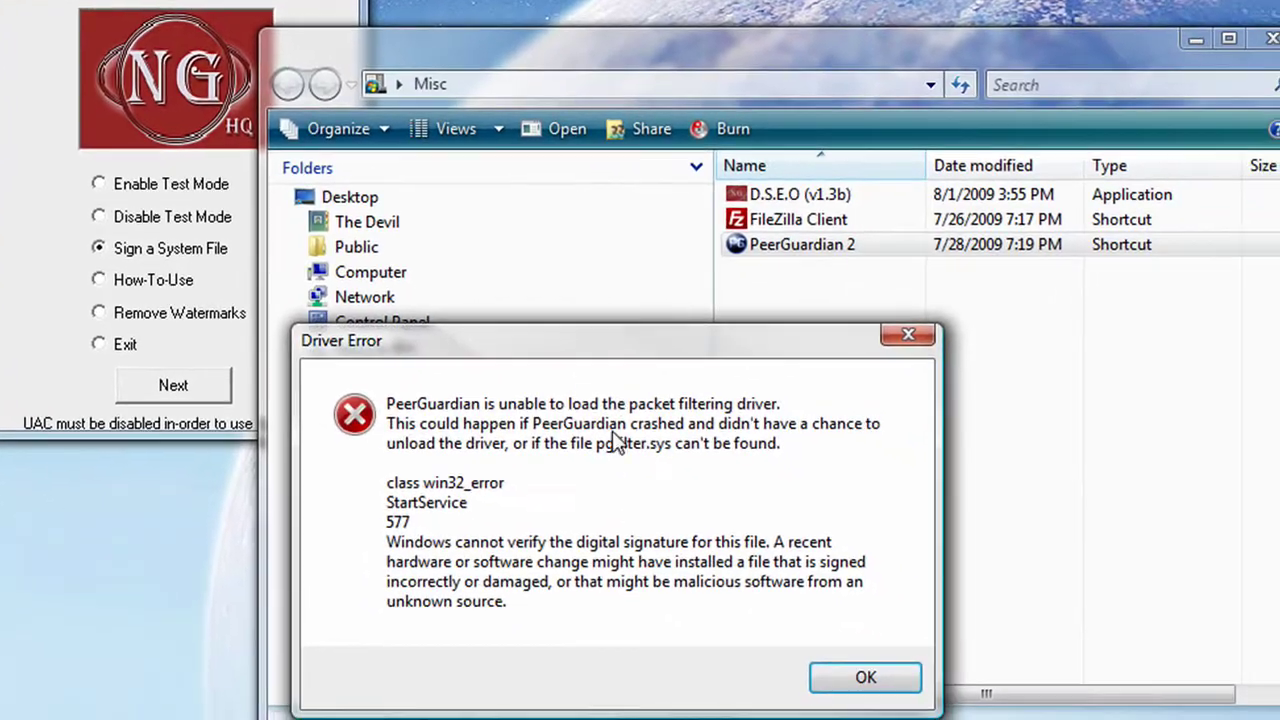
left_click_drag(560, 365, 508, 318)
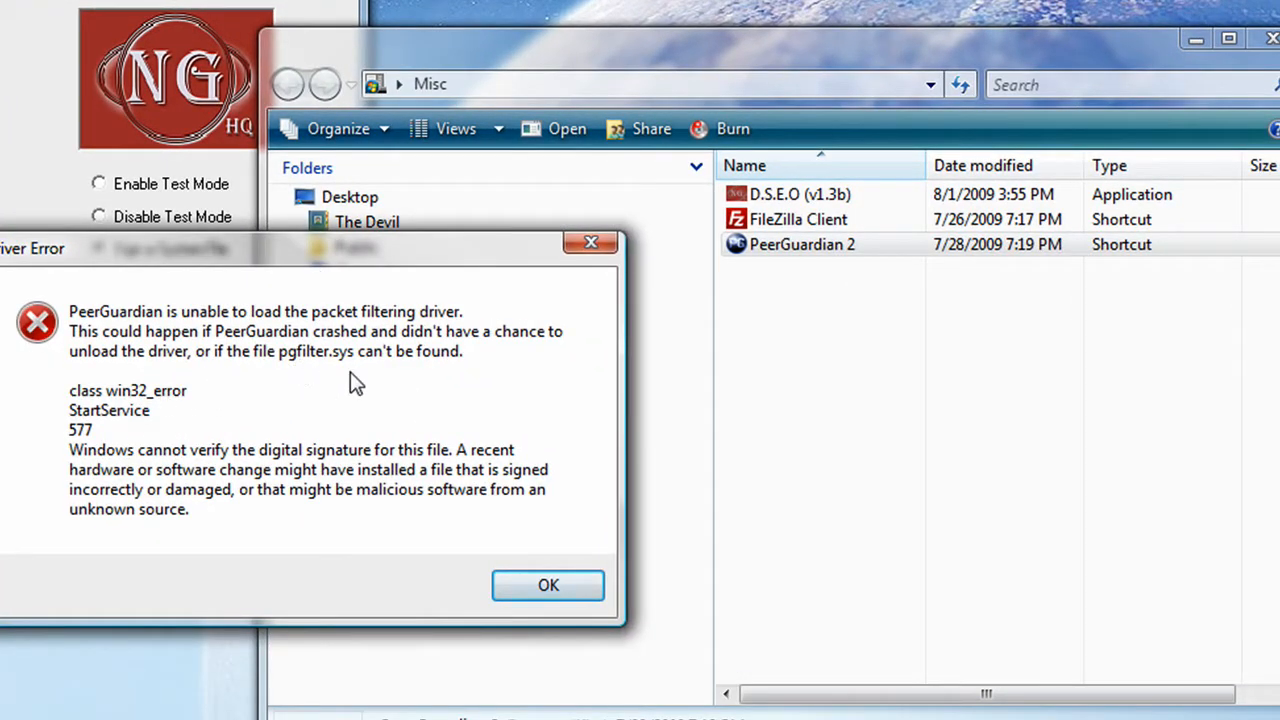
Start Sign a System File, then cancel the filename prompt and the repeated driver error
left_click(188, 67)
left_click(175, 388)
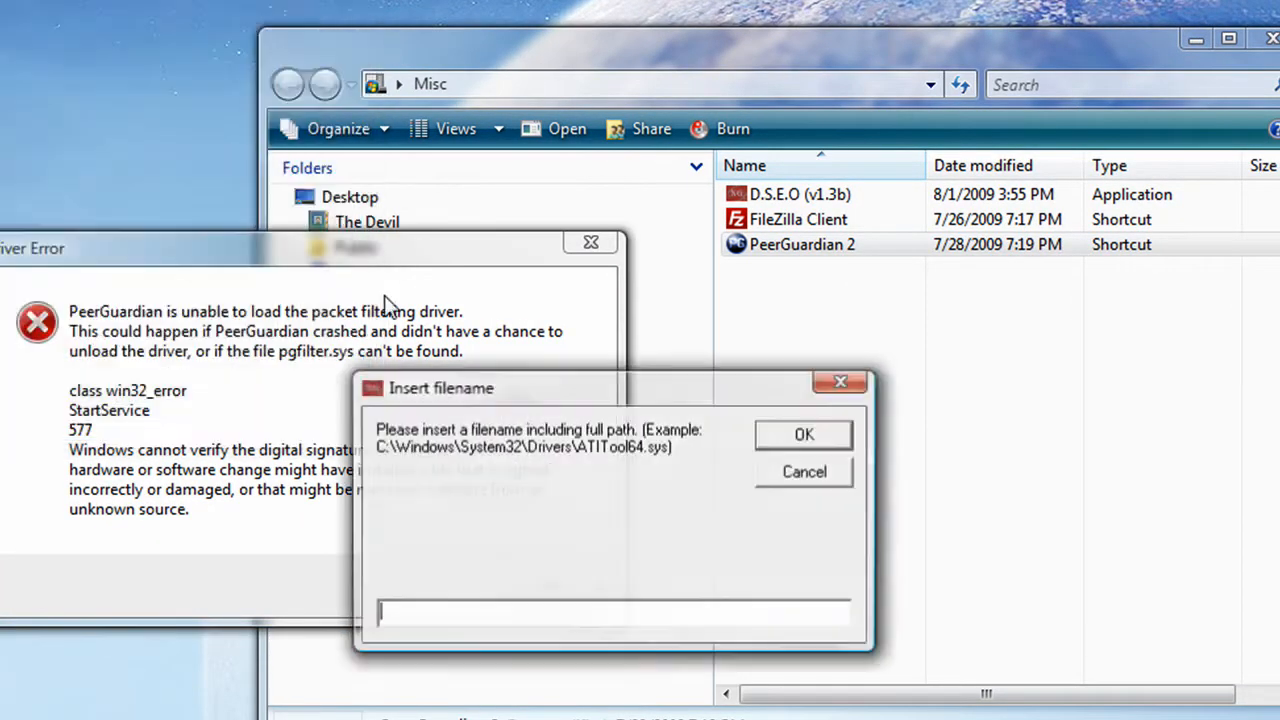
left_click(365, 275)
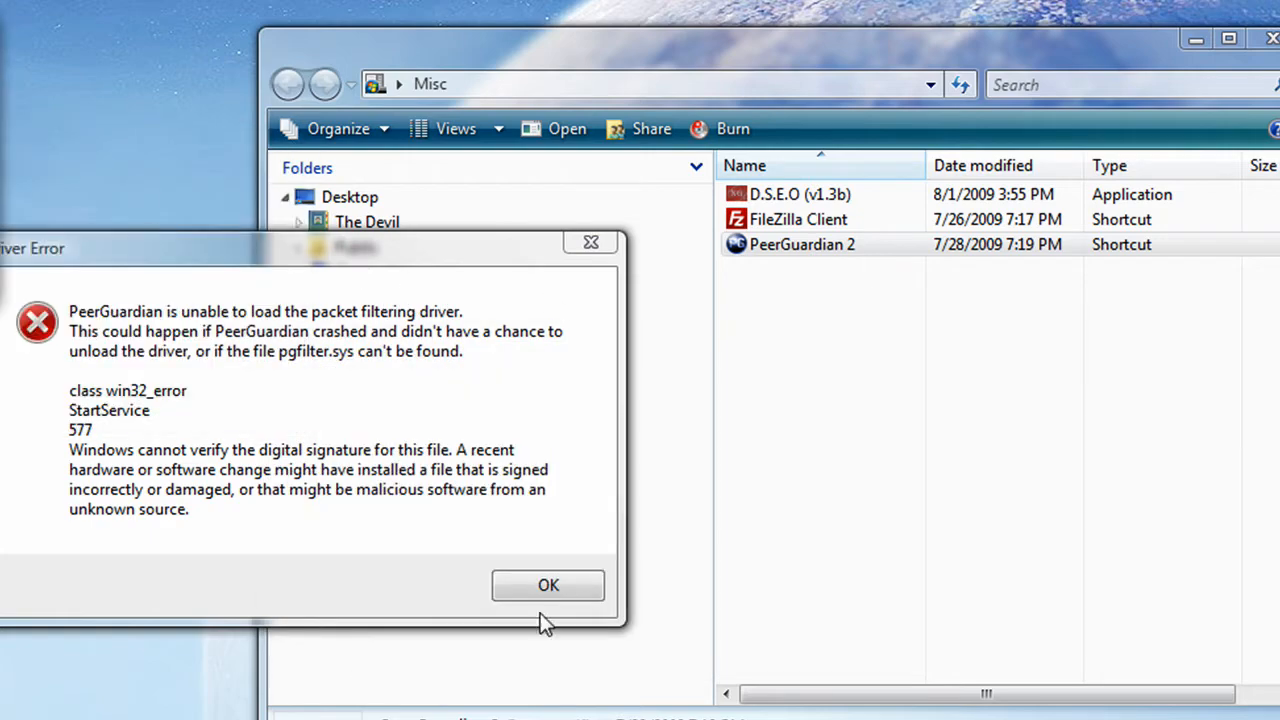
left_click(548, 585)
Read the PeerGuardian 2 shortcut's target path and search for the PeerGuardian2 folder
right_click(640, 230)
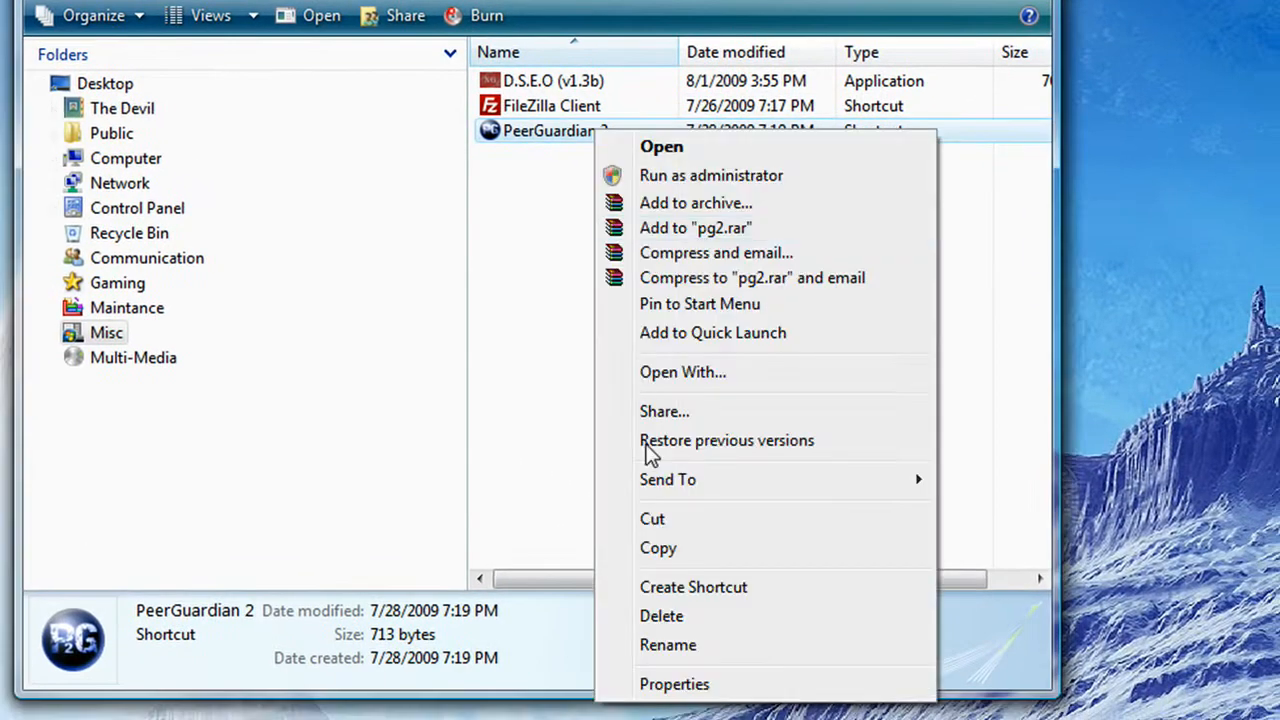
left_click(674, 684)
left_click_drag(938, 139, 130, 120)
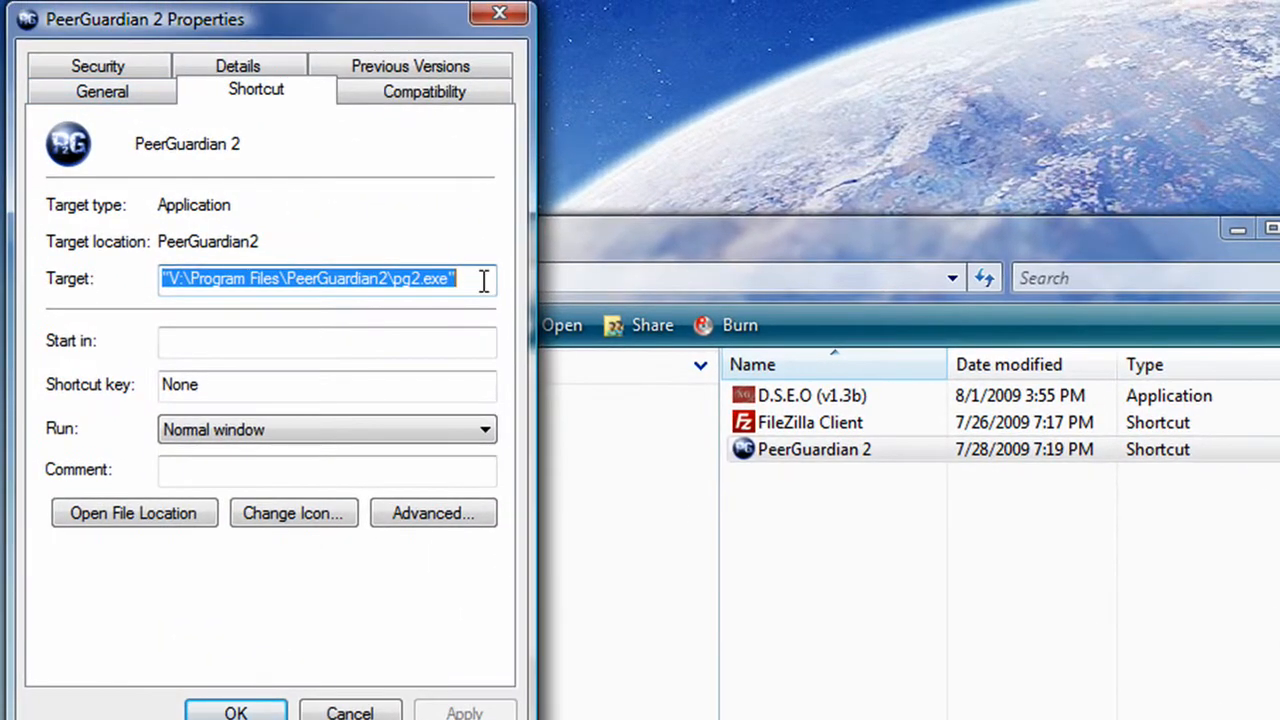
left_click_drag(483, 280, 44, 284)
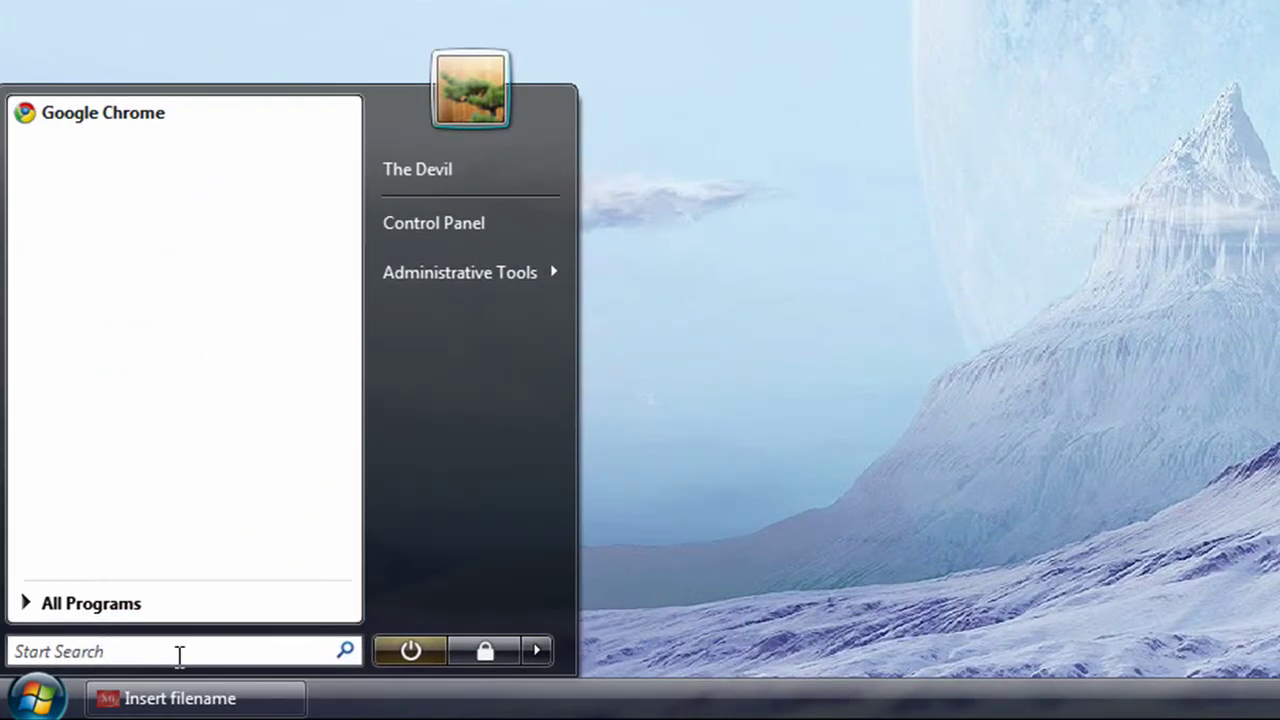
type("\"V:\\Program Files\\PeerGuardian2\\pg2.exe\"")
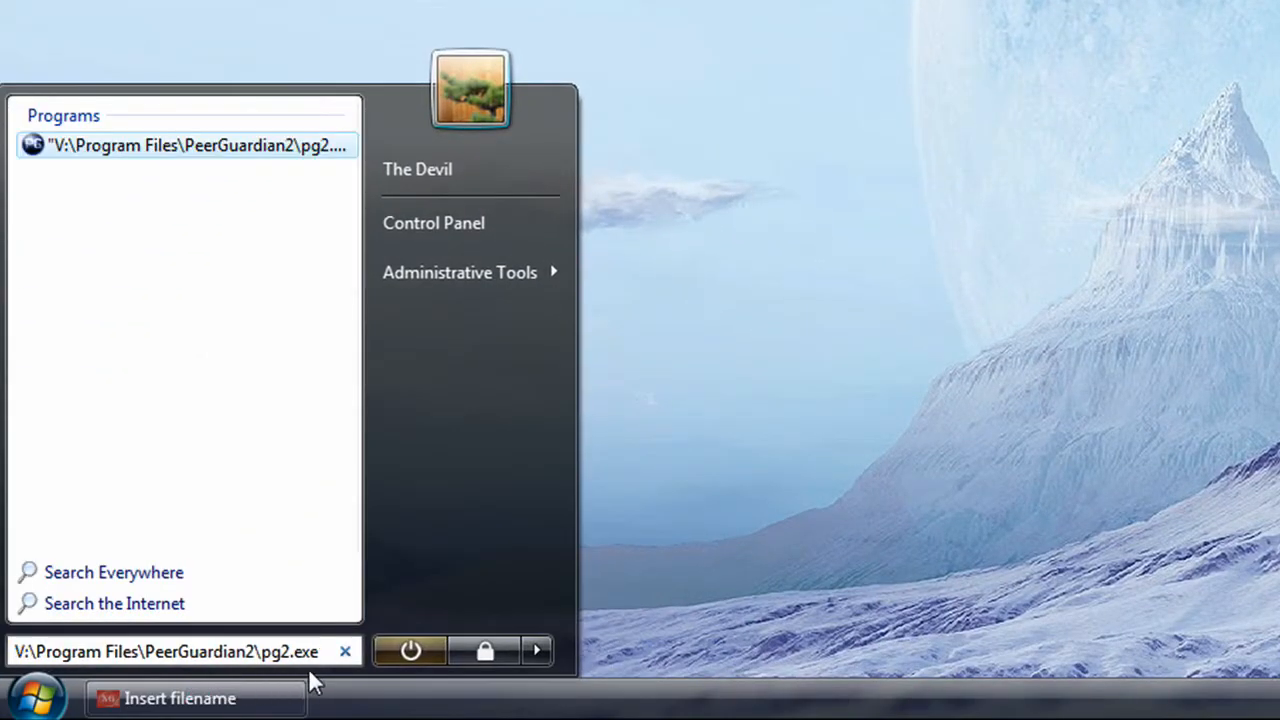
key("BackSpace")
key("BackSpace")
key("BackSpace")
key("Return")
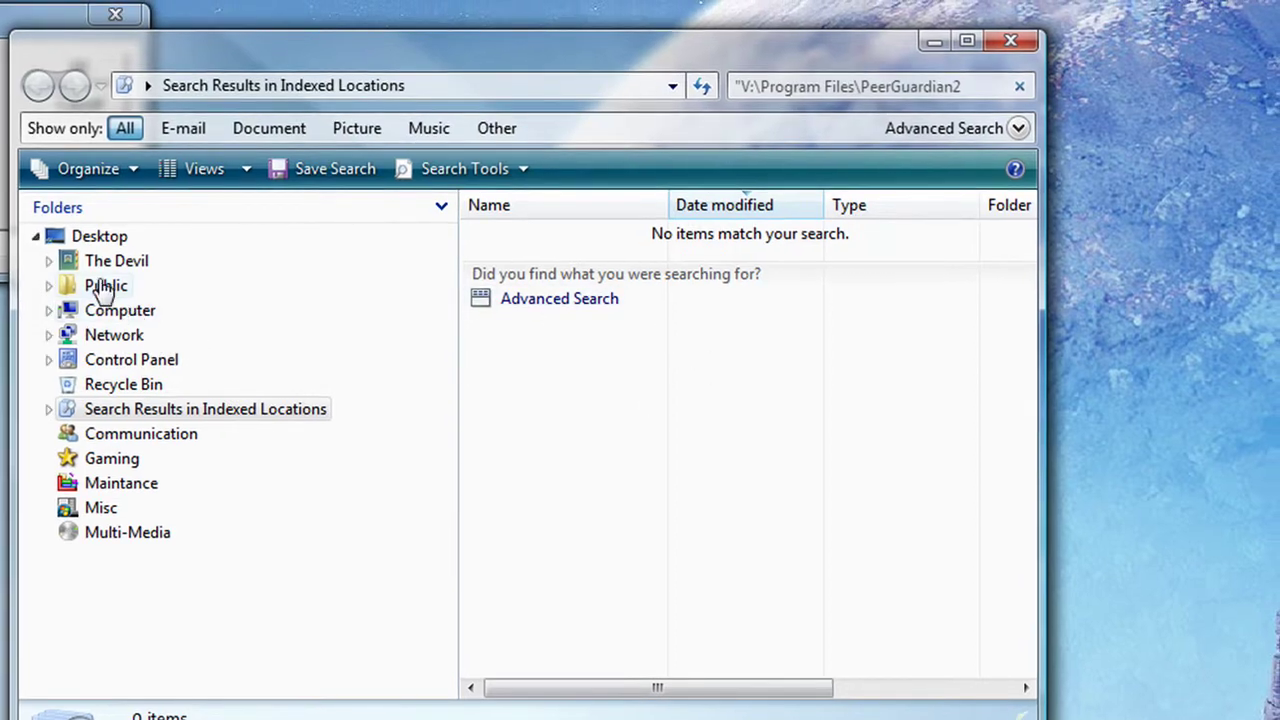
Browse V:\Program Files\PeerGuardian2 and select pgfilter.sys
left_click(106, 285)
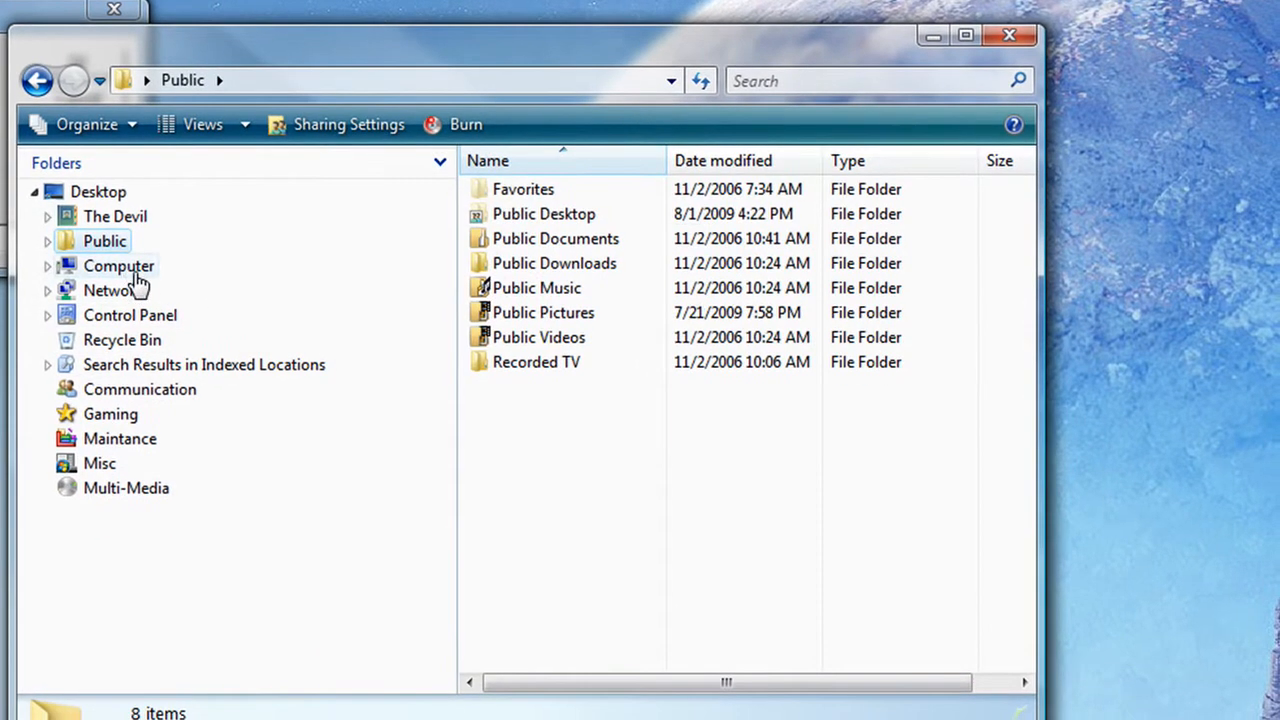
left_click(120, 310)
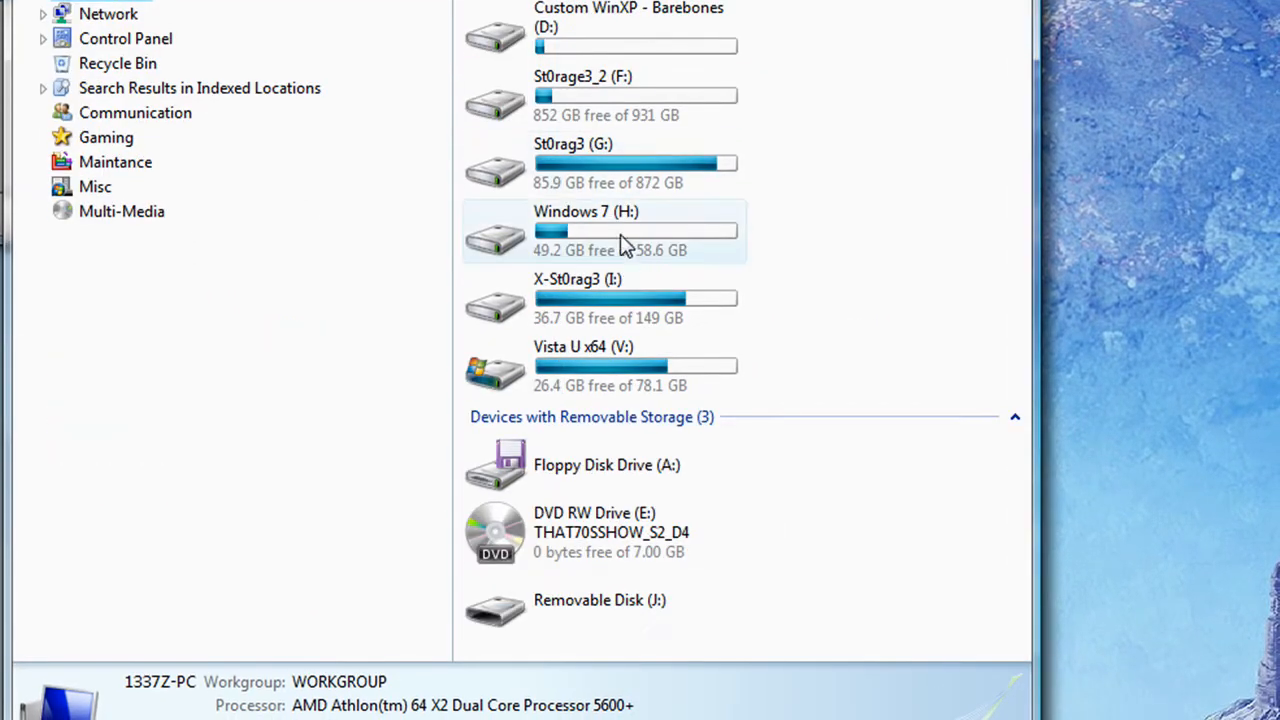
double_click(589, 368)
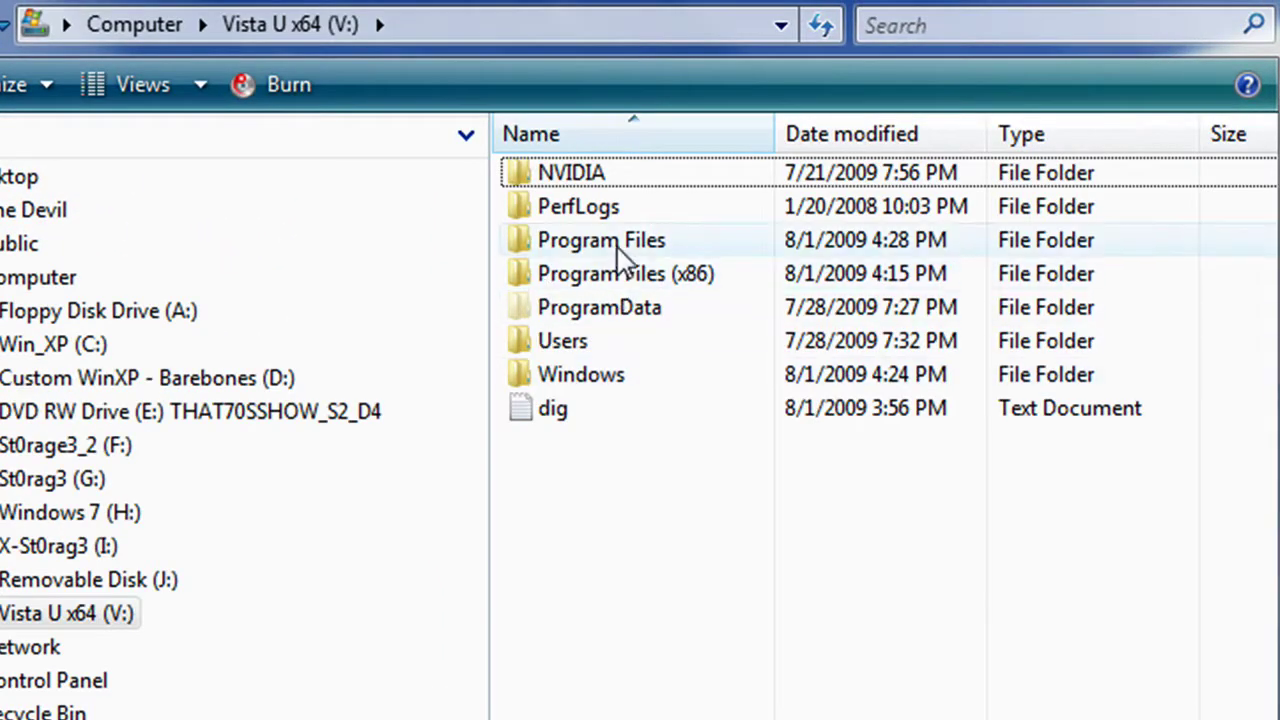
double_click(600, 240)
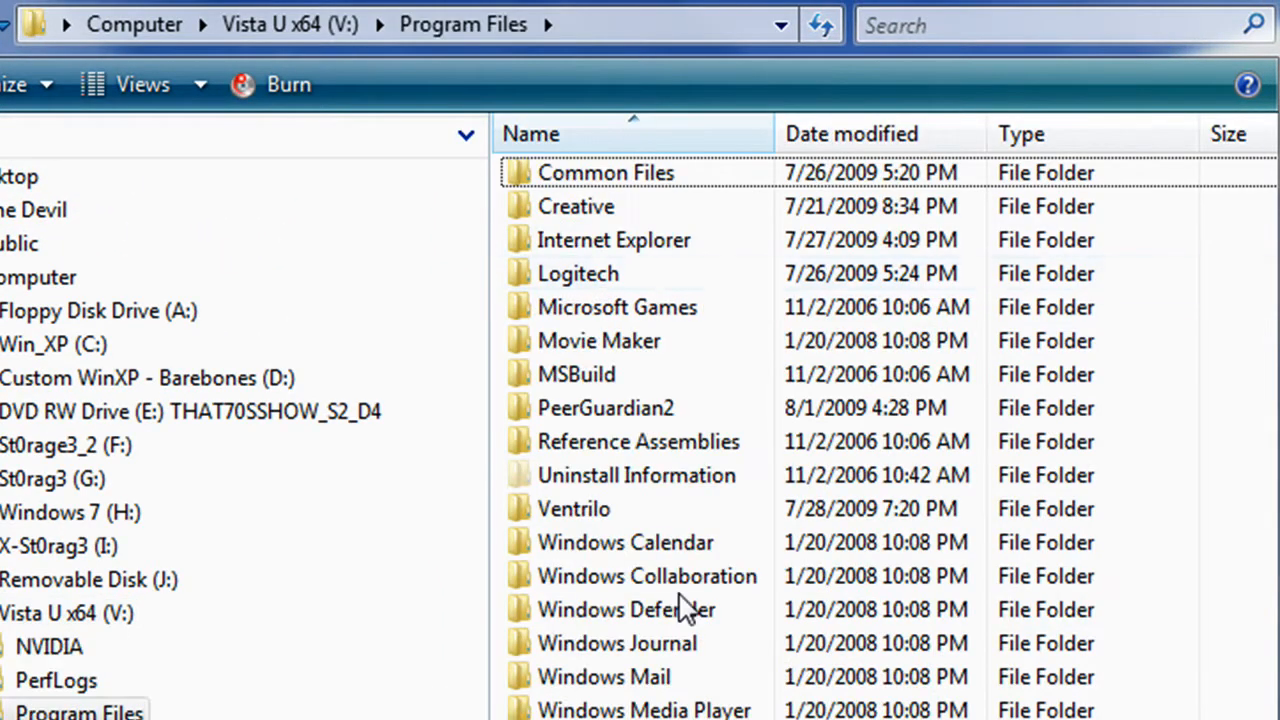
double_click(605, 408)
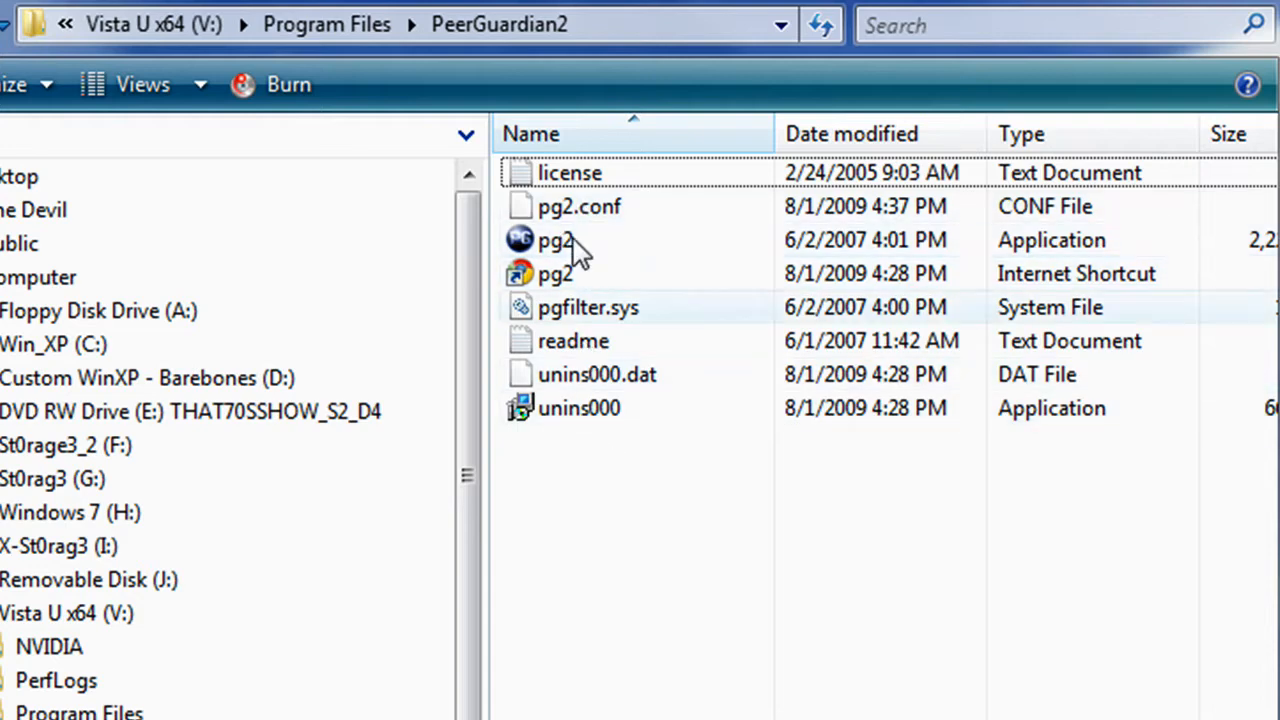
left_click(600, 310)
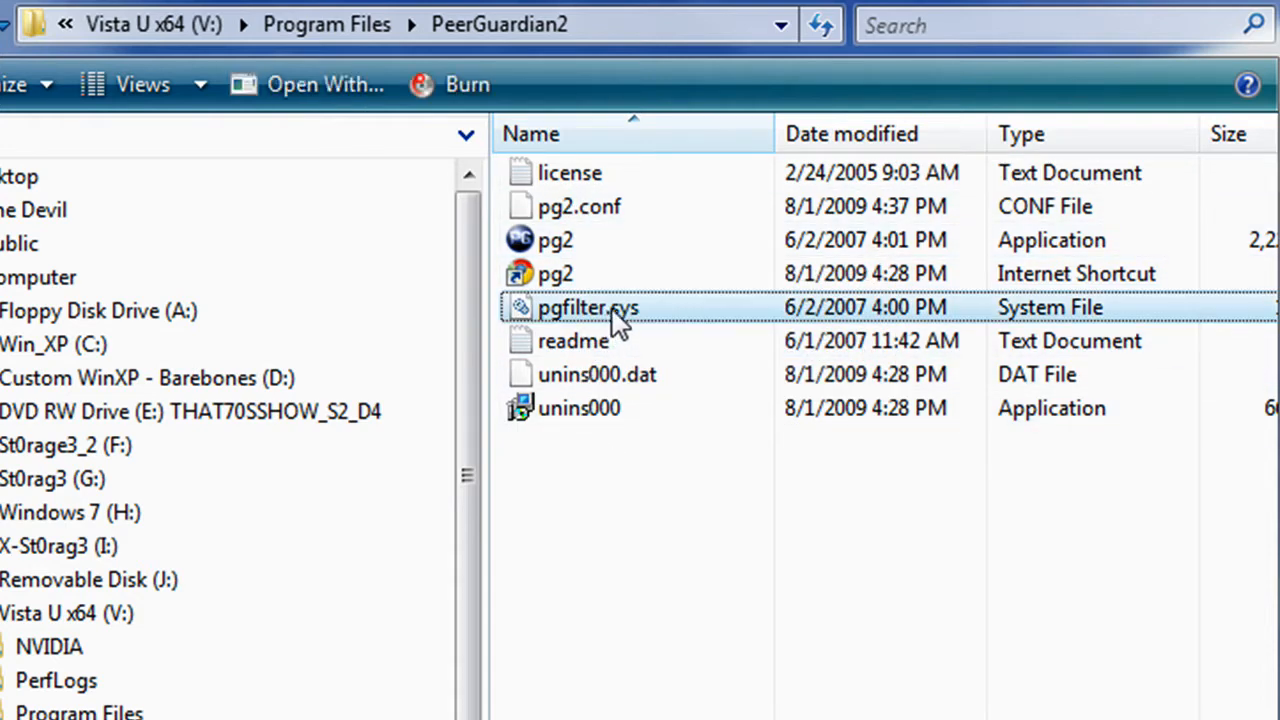
double_click(600, 308)
Copy the full path V:\Program Files\PeerGuardian2\pgfilter.sys from the file's Security properties
right_click(625, 310)
left_click(357, 603)
left_click(400, 163)
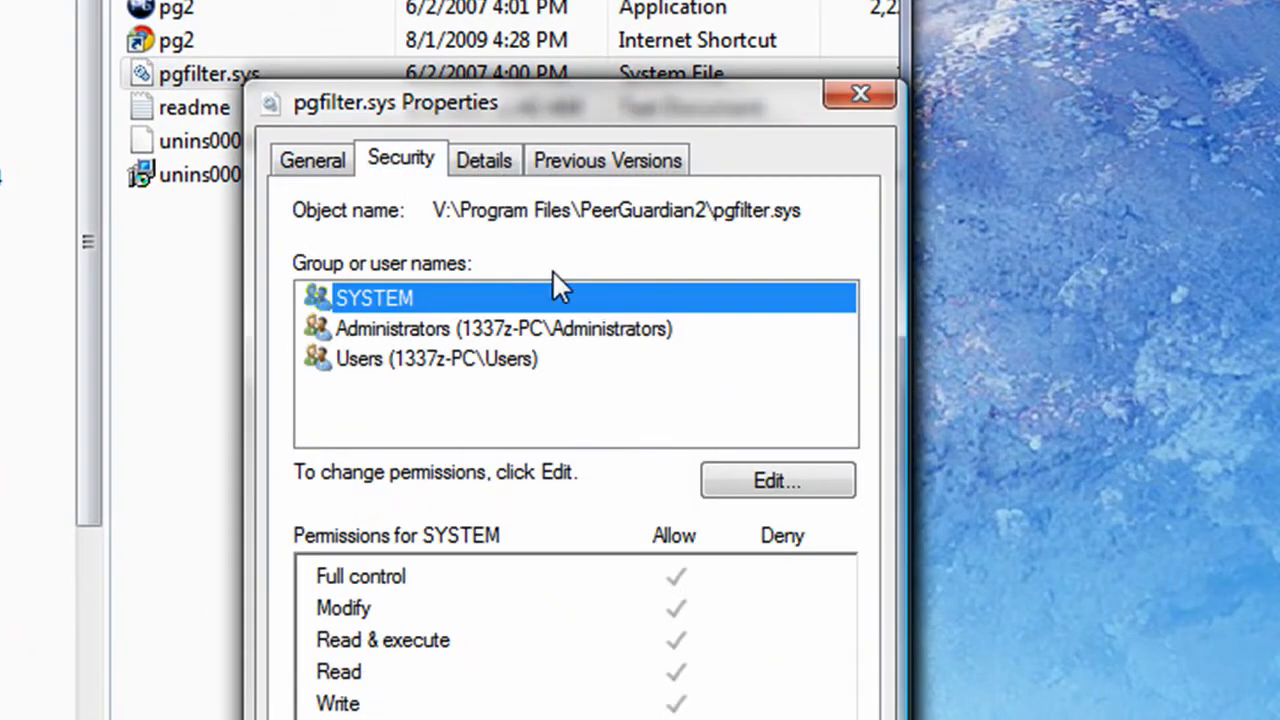
left_click_drag(813, 213, 412, 214)
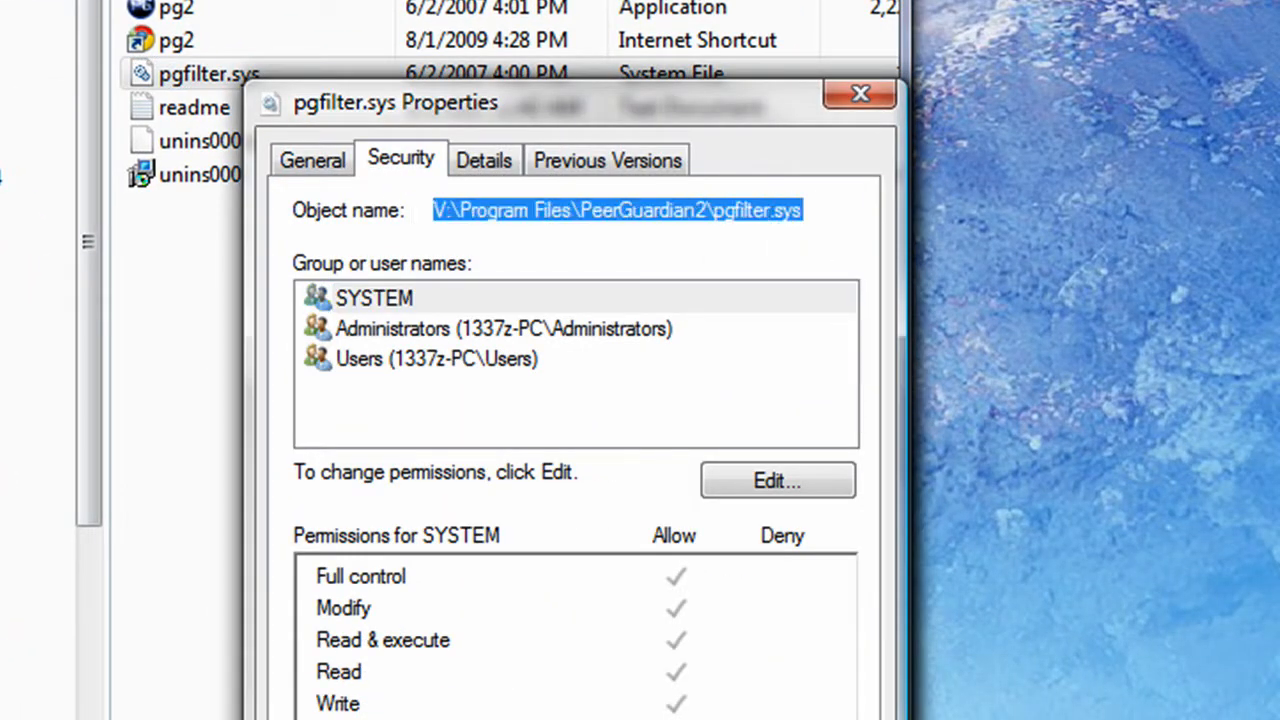
key("ctrl+c")
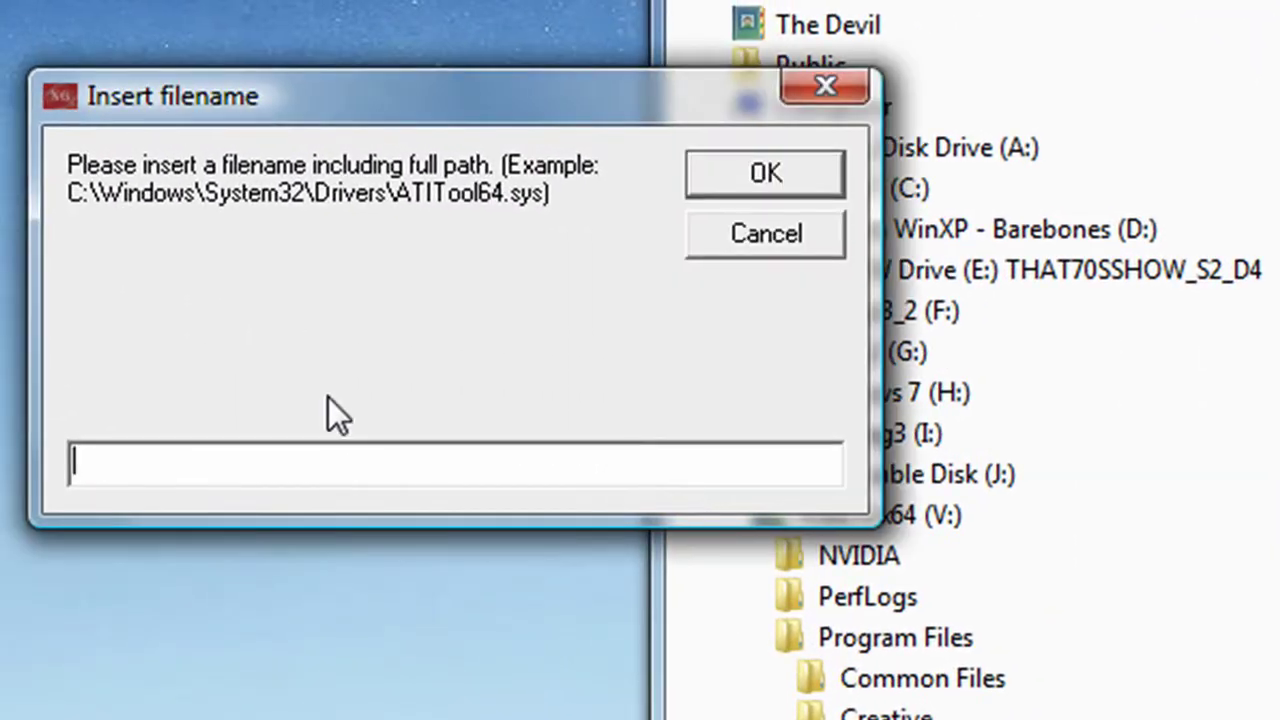
Paste the path into DSEO's filename box and sign pgfilter.sys successfully
left_click(368, 463)
key("ctrl+v")
left_click_drag(530, 462, 420, 462)
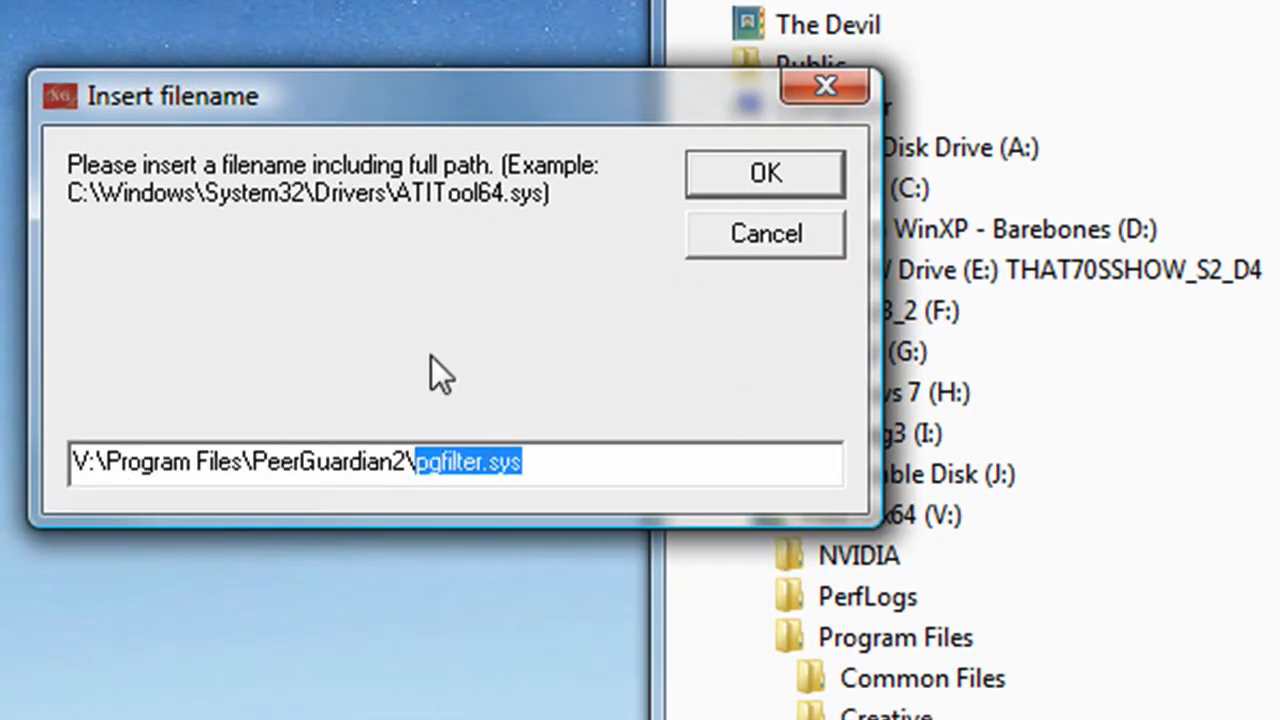
left_click(765, 175)
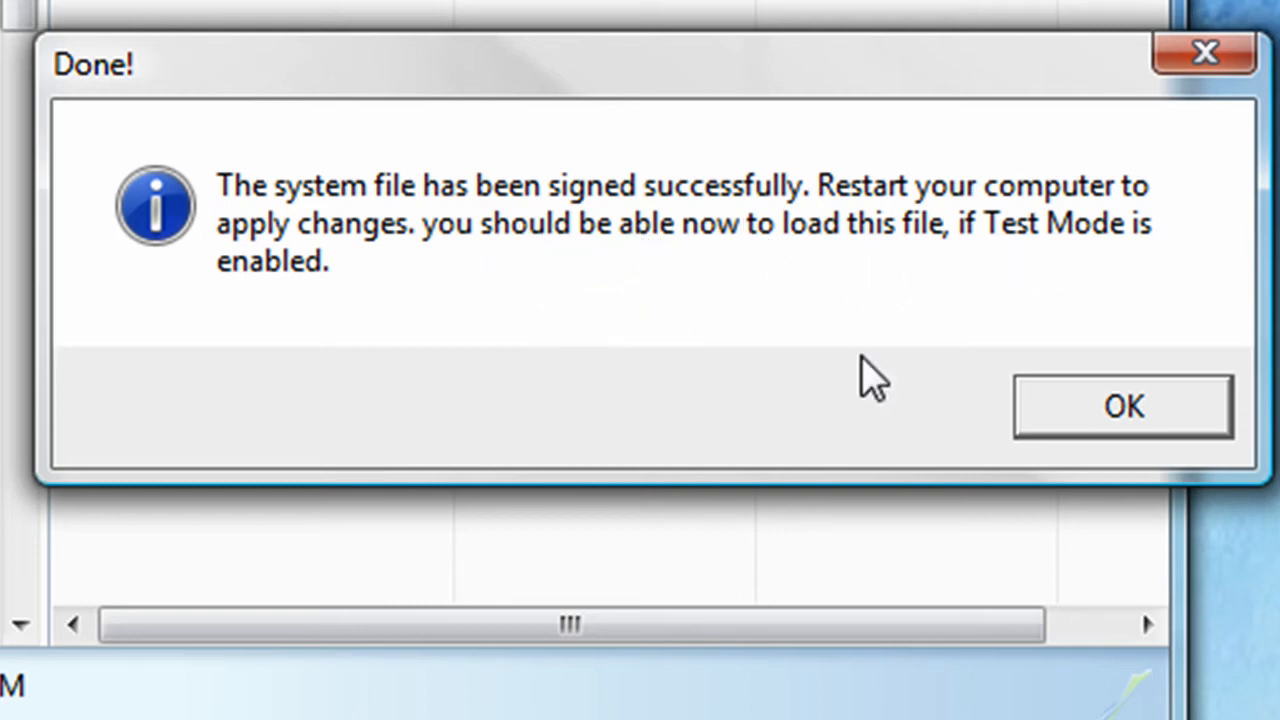
left_click(1124, 406)
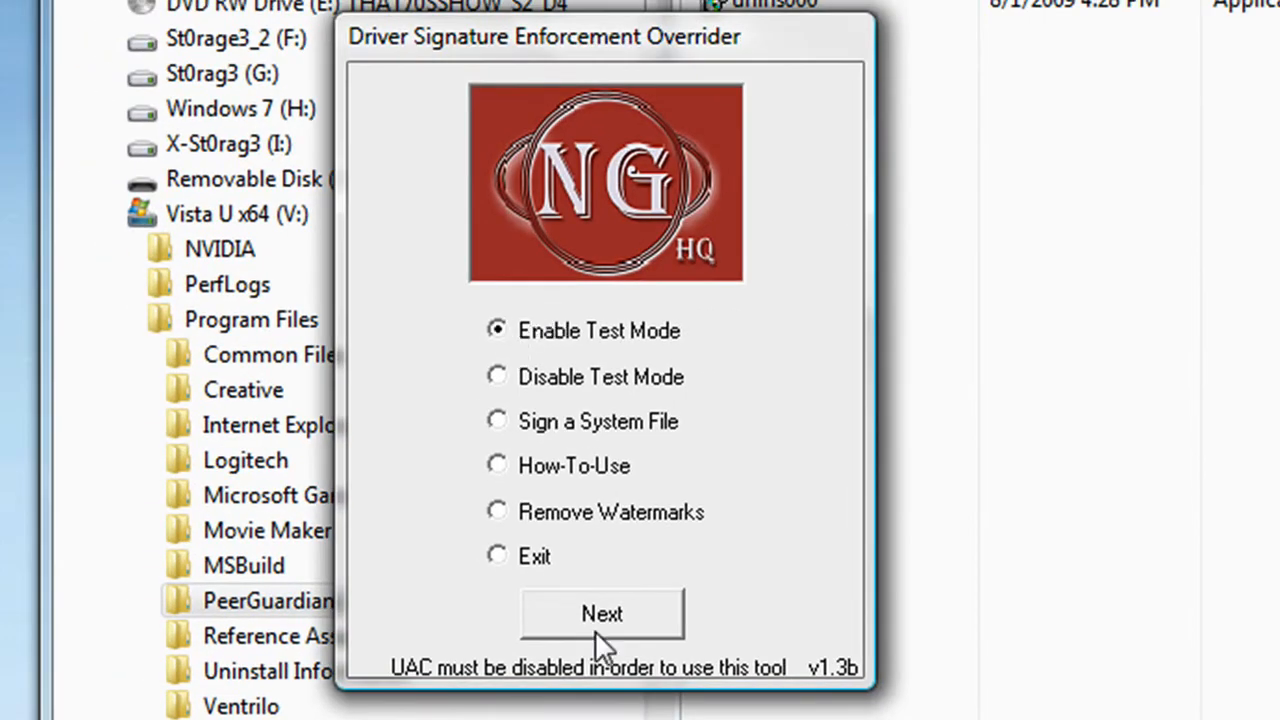
Enable Test Mode in DSEO and acknowledge the Done message before restarting
left_click(602, 614)
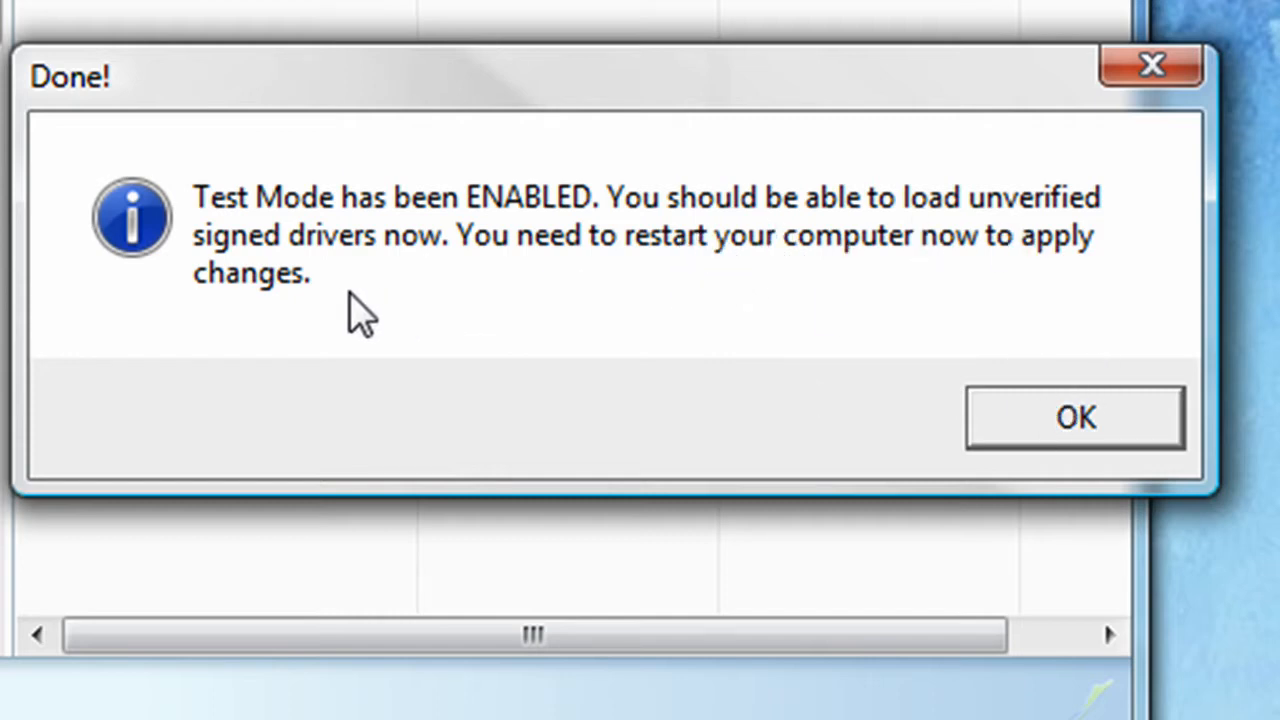
left_click(1100, 450)
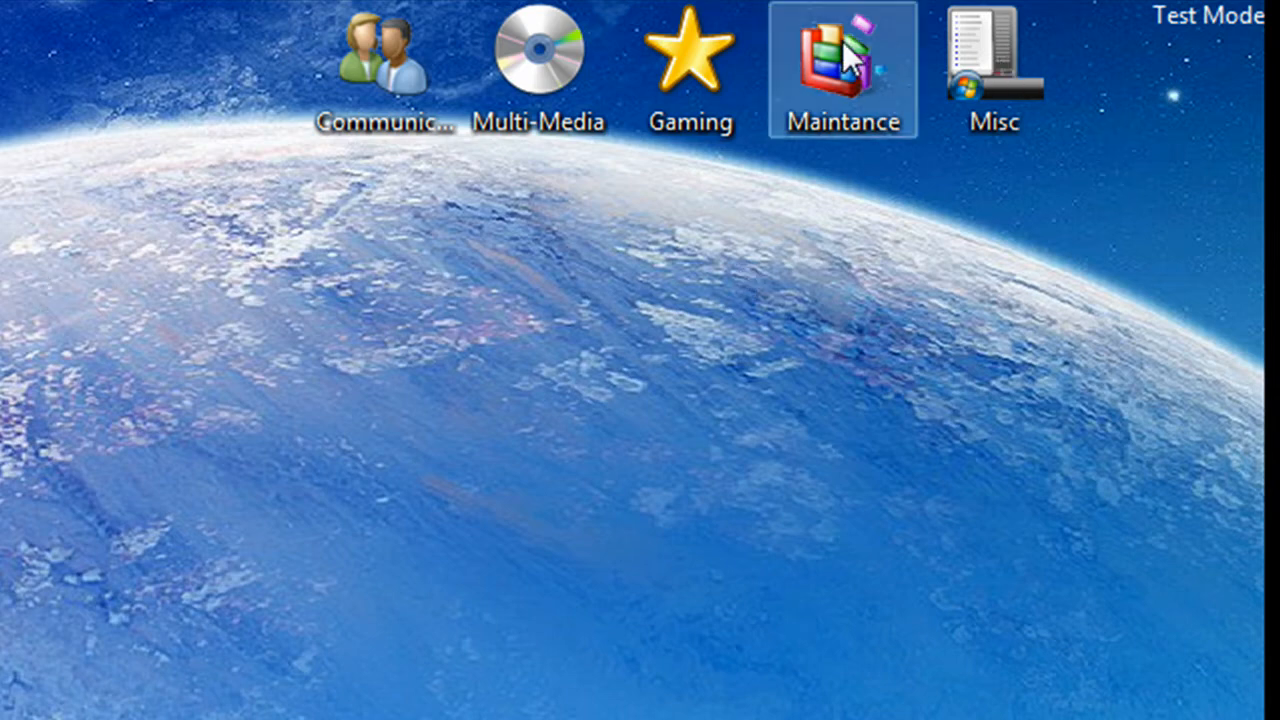
After reboot, open the Misc folder and relaunch PeerGuardian 2
double_click(996, 55)
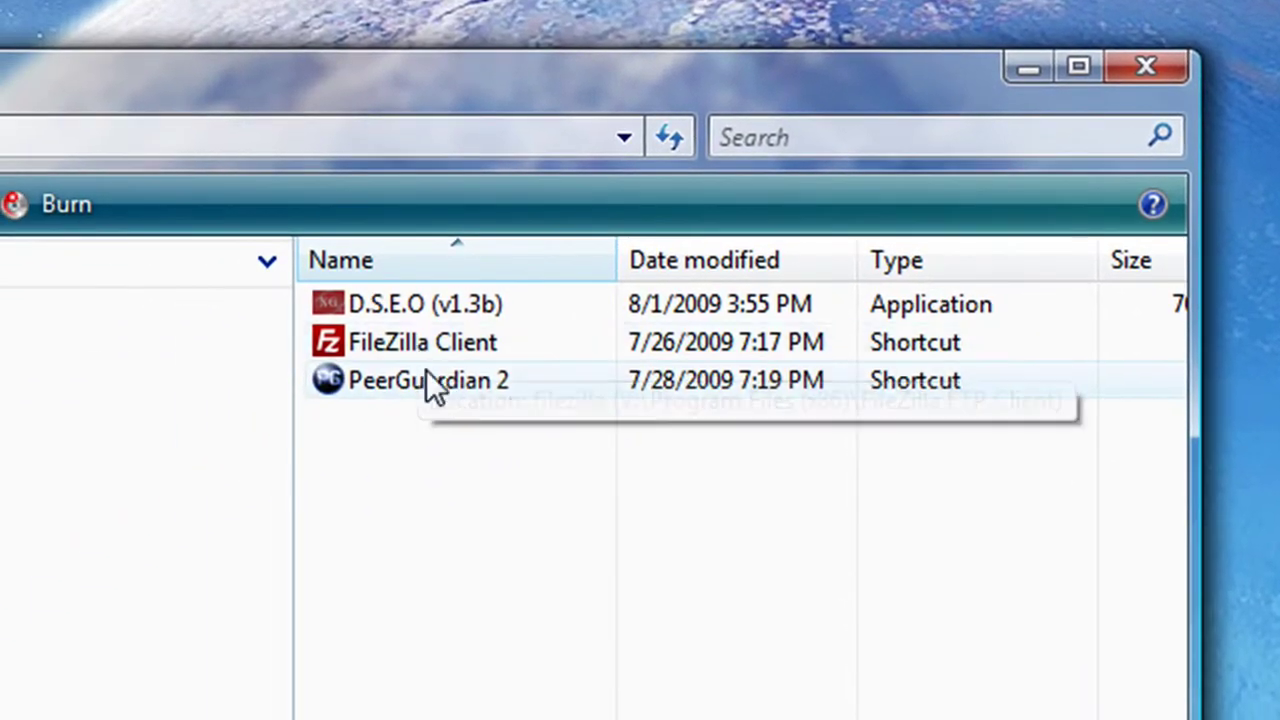
left_click(434, 385)
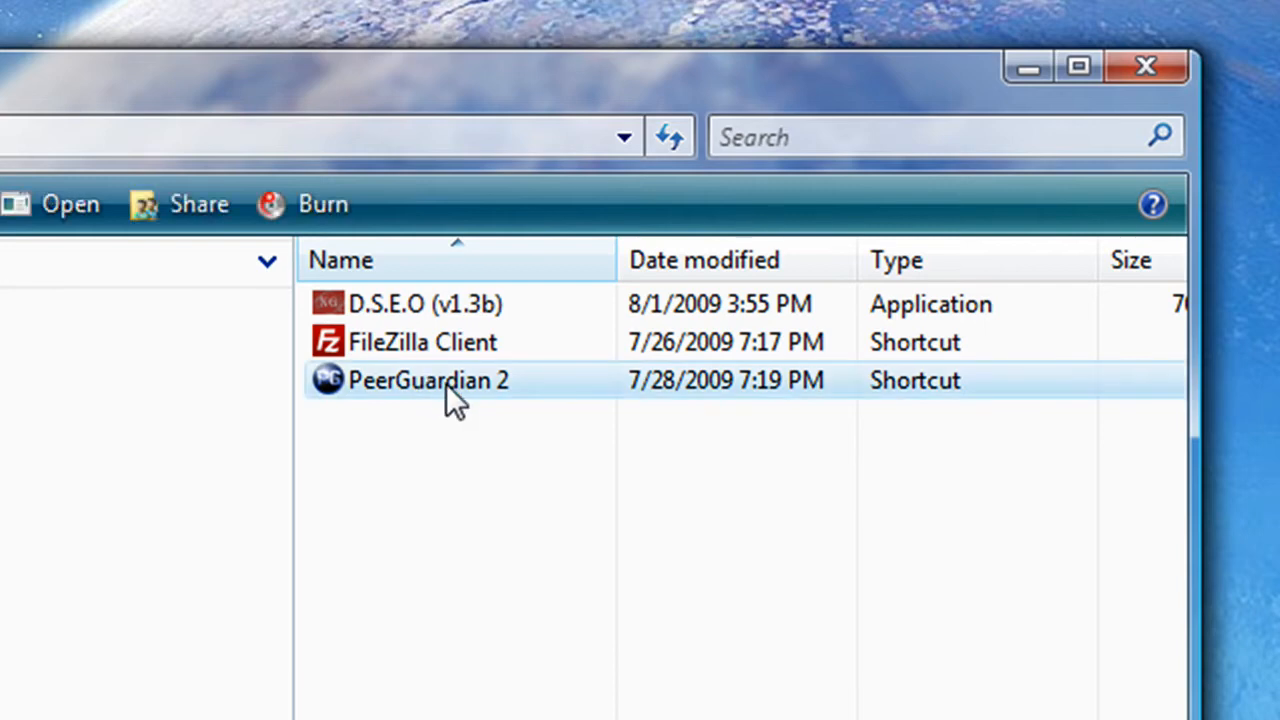
double_click(448, 383)
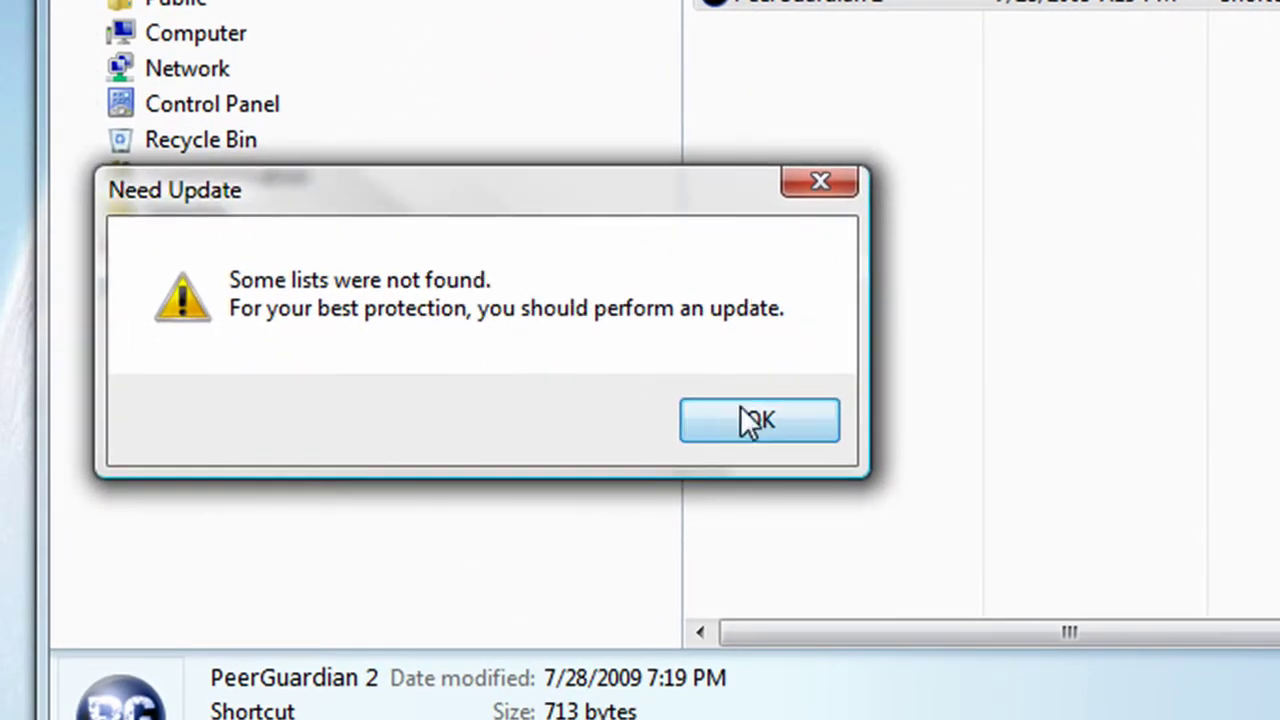
Acknowledge the missing-lists notice and run Check Updates to download all three block lists
left_click(752, 422)
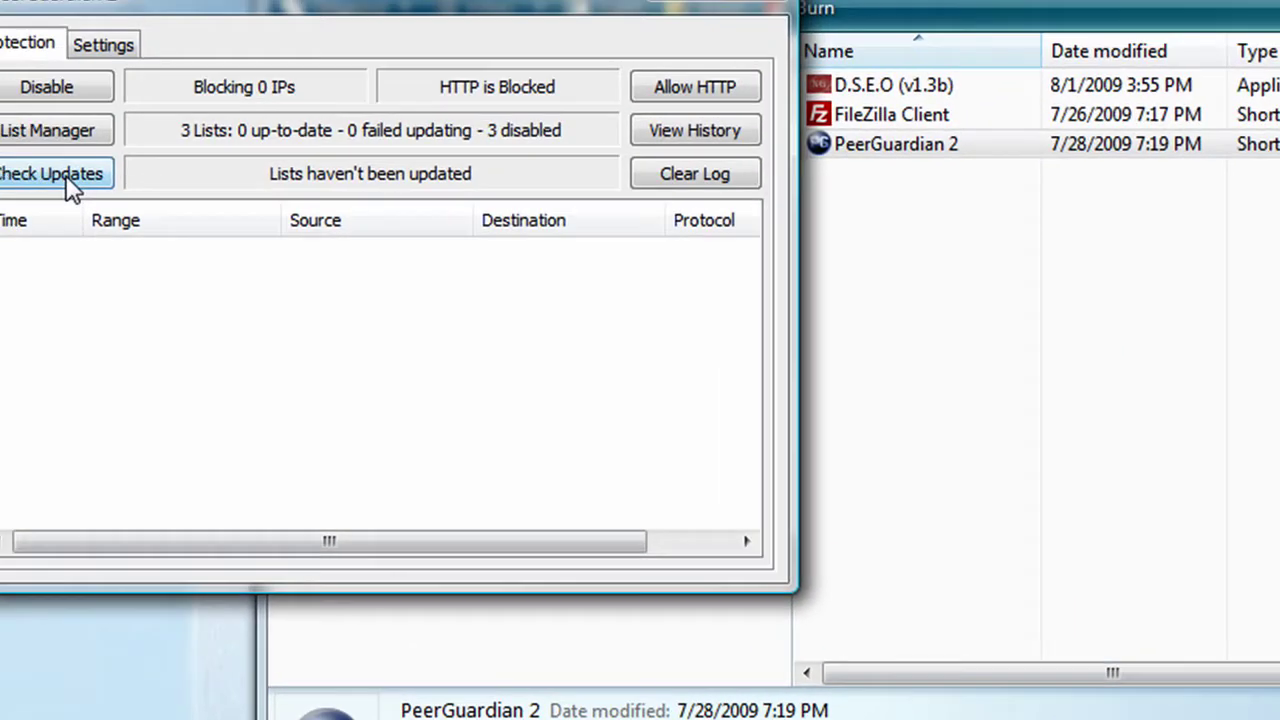
left_click(148, 213)
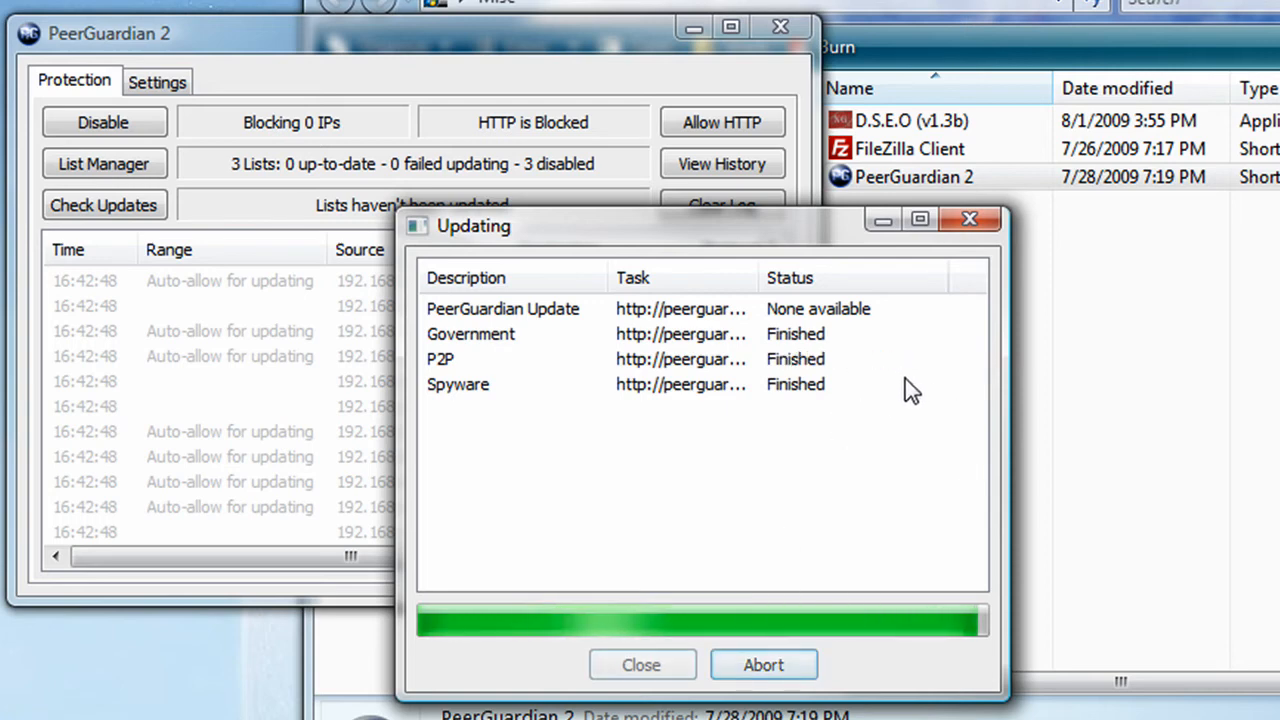
left_click(641, 665)
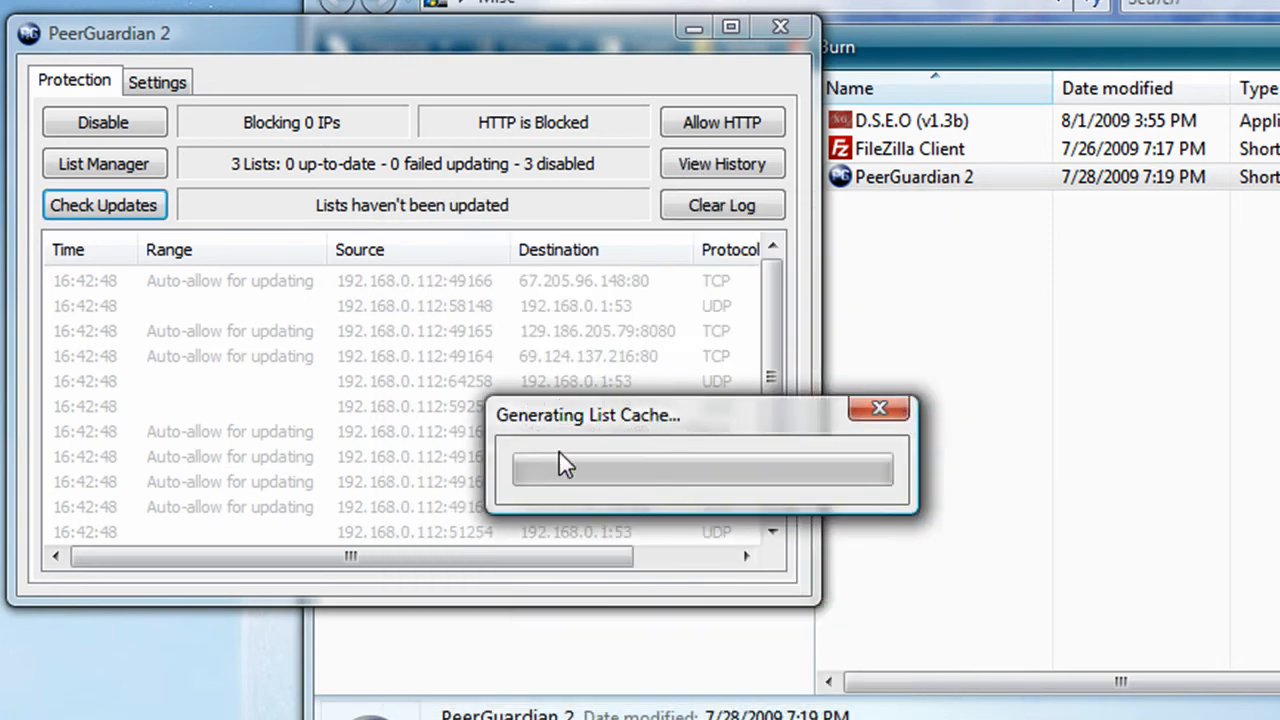